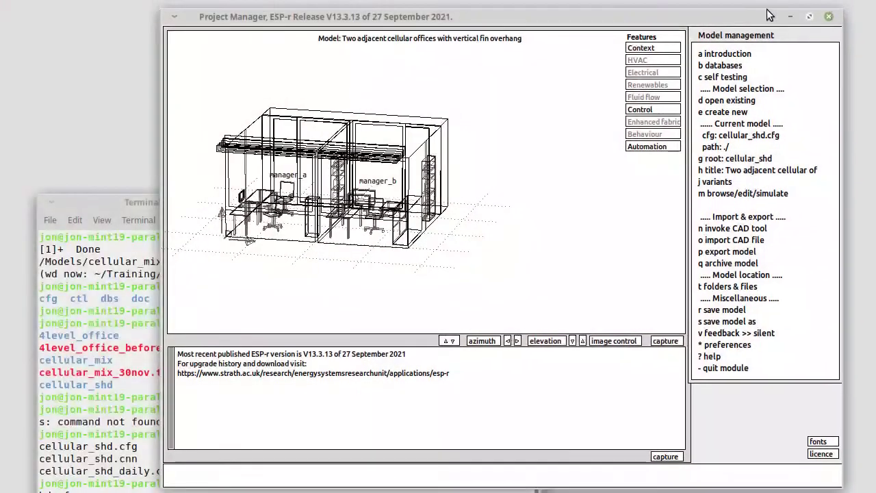
Open cellular_shd's zone controls from ../ctl/cellular_shd.ctl, showing its single conv env control loop
{"action": "left_click_drag", "start_coordinate": [769, 15], "coordinate": [788, 13]}
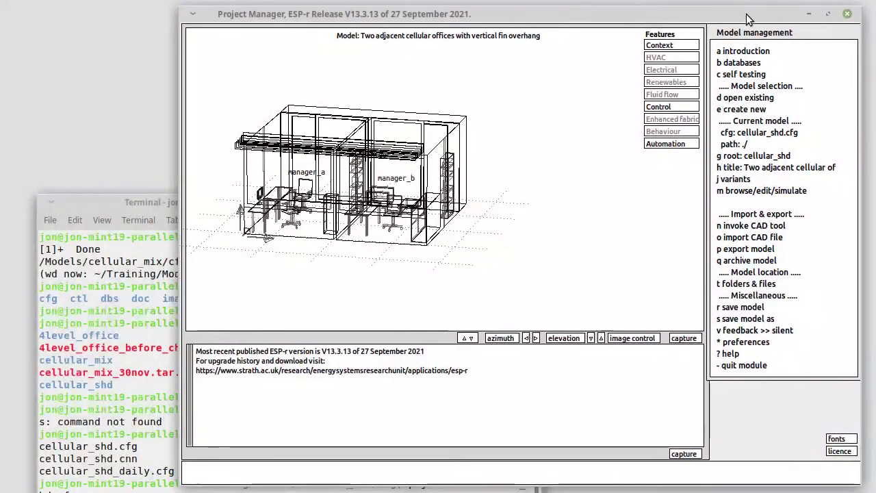
{"action": "left_click", "coordinate": [748, 191]}
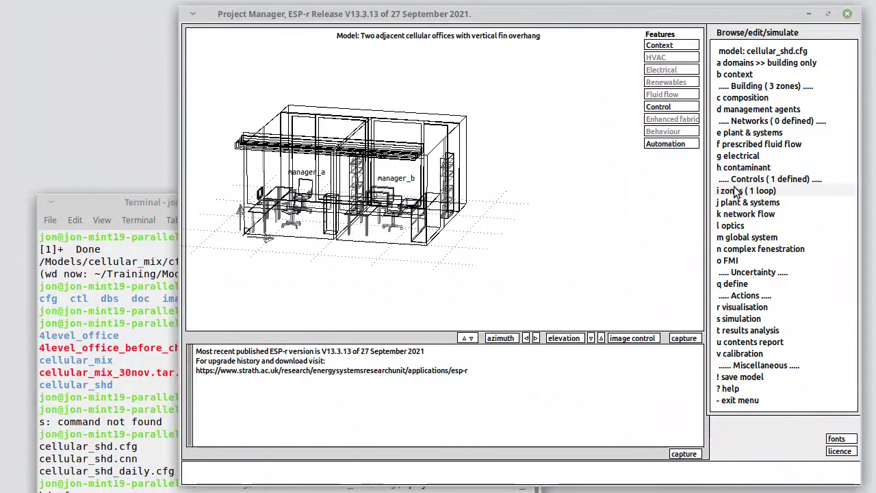
{"action": "left_click", "coordinate": [737, 191]}
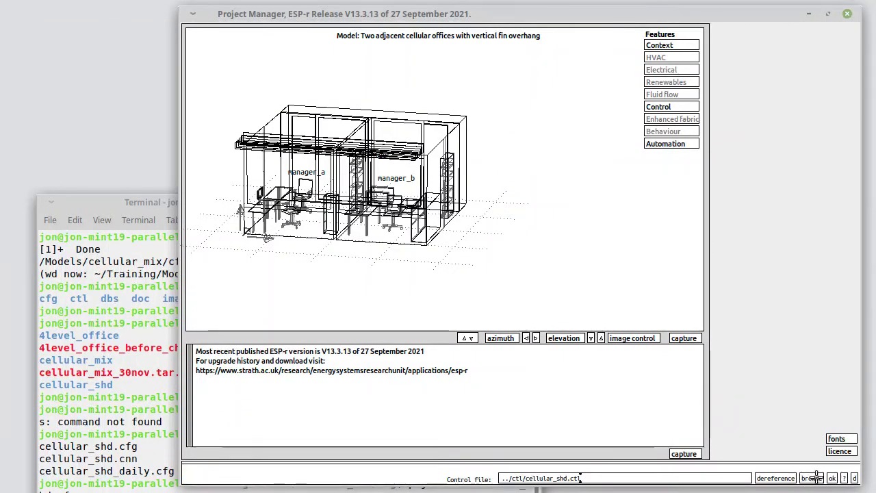
{"action": "left_click", "coordinate": [832, 478]}
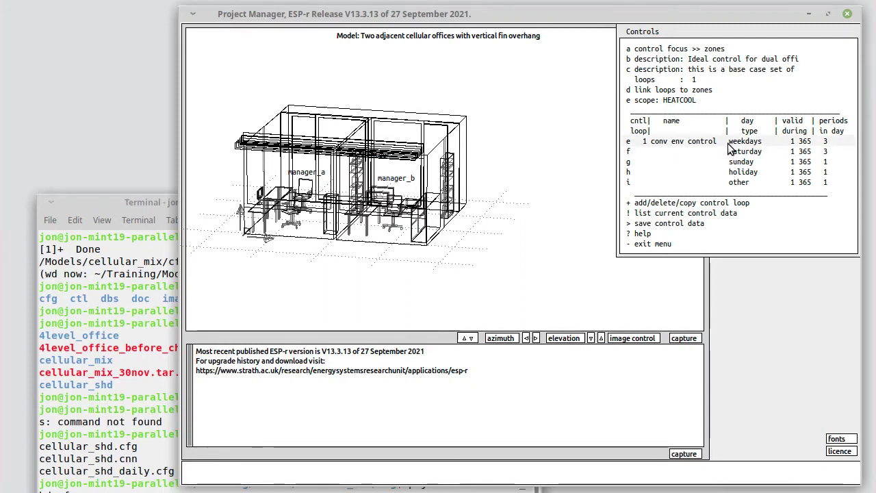
Open the conv env control loop and review its period data
{"action": "left_click", "coordinate": [766, 140]}
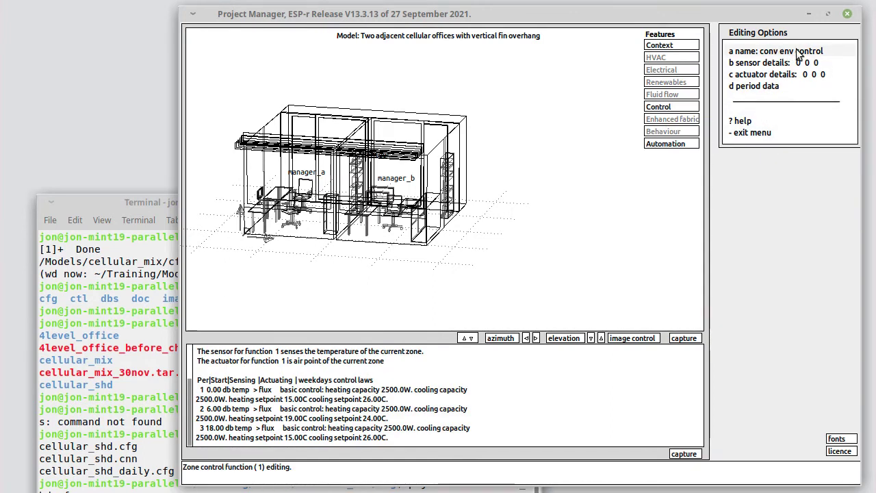
{"action": "left_click", "coordinate": [760, 87]}
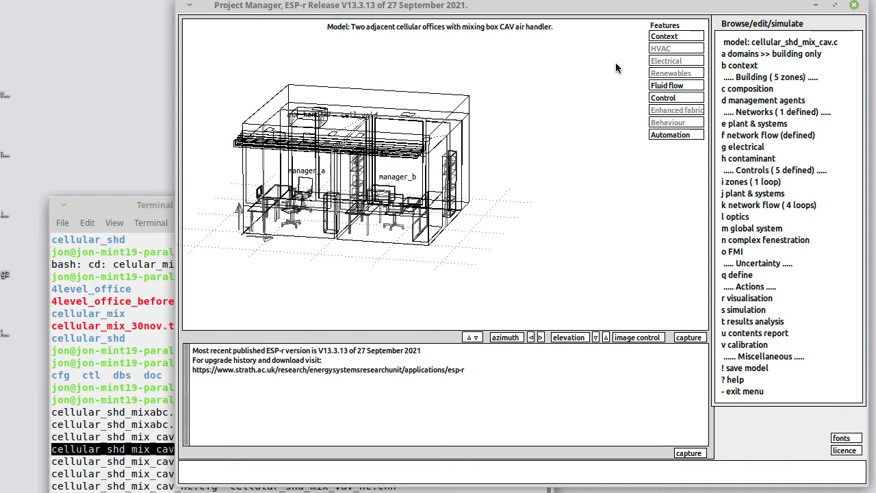
Load the CAV model's zone controls from cellular_shd_mixer_cav.ctl, showing the mix_box loop
{"action": "left_click", "coordinate": [743, 182]}
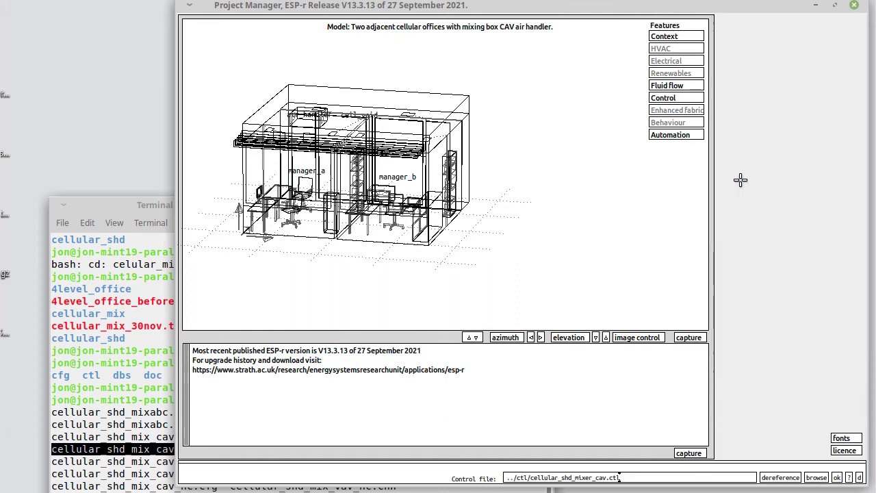
{"action": "left_click", "coordinate": [837, 477]}
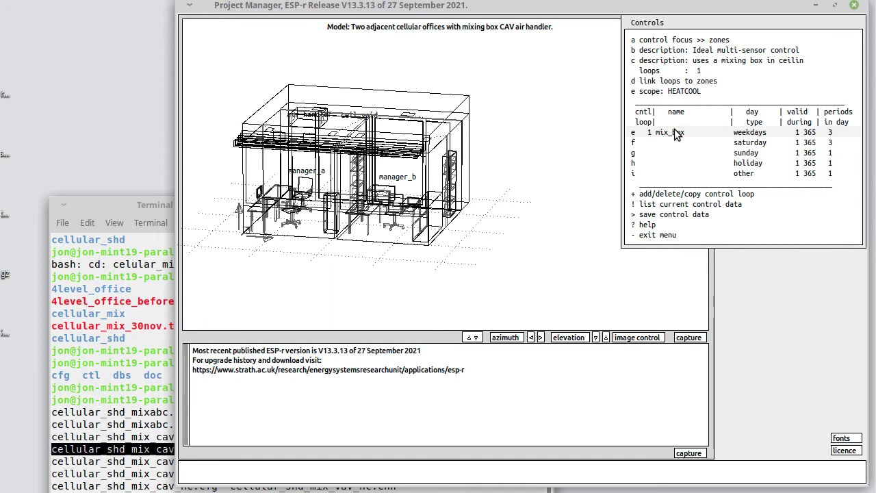
Show the mix_box loop's weekday periods (0.00, 7.00, 18.00) in an enlarged text pane
{"action": "left_click", "coordinate": [676, 133]}
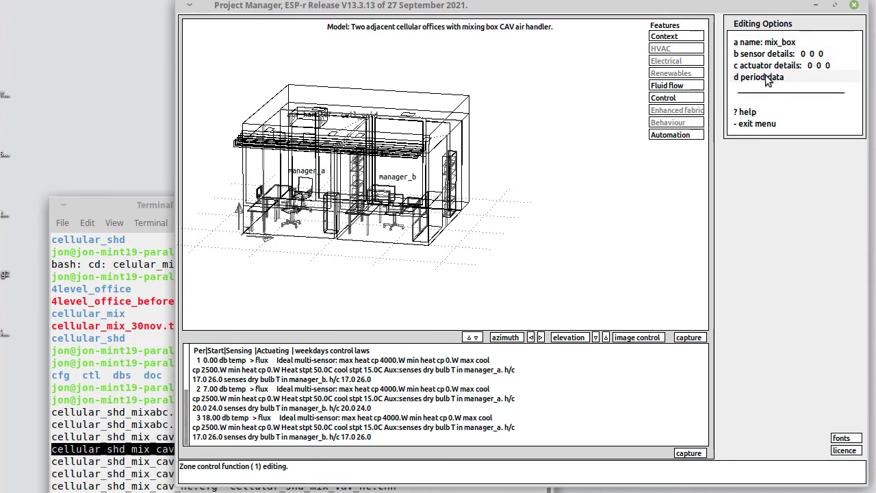
{"action": "left_click_drag", "start_coordinate": [472, 337], "coordinate": [478, 252]}
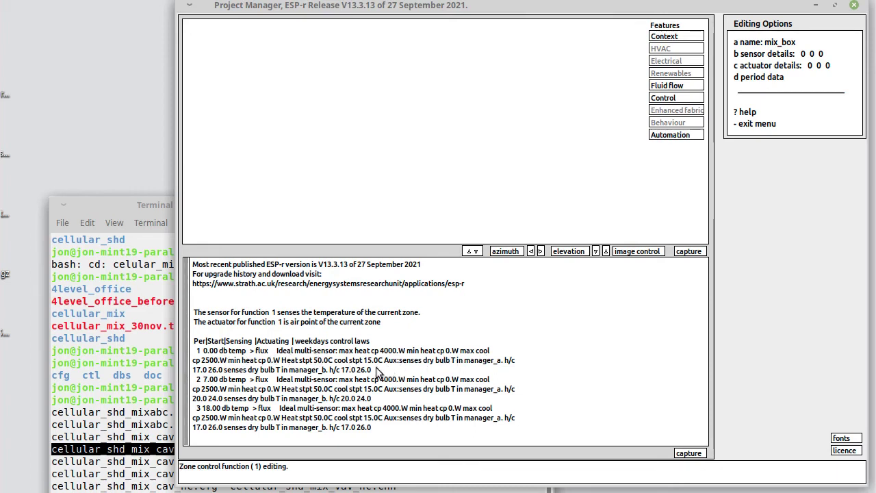
{"action": "left_click", "coordinate": [750, 77]}
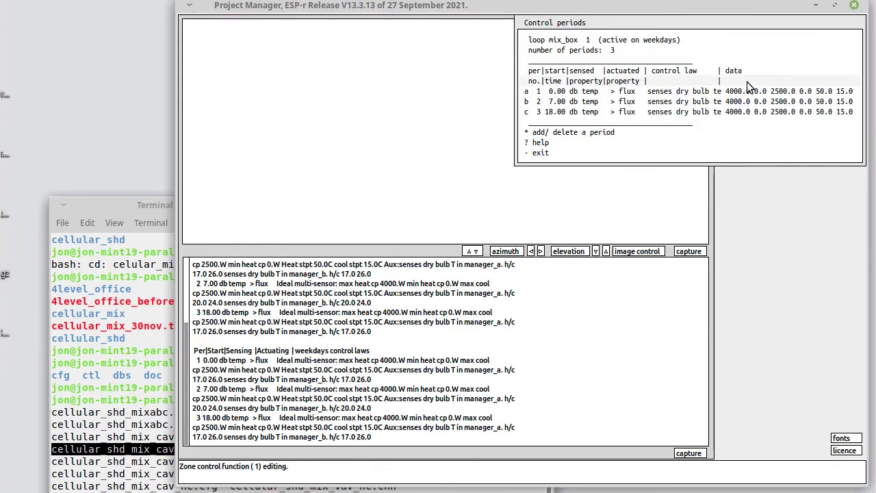
Keep period 1 as multi-sensor control from 0.00, with 50/15 set-points and two auxiliary sensors
{"action": "left_click", "coordinate": [703, 94]}
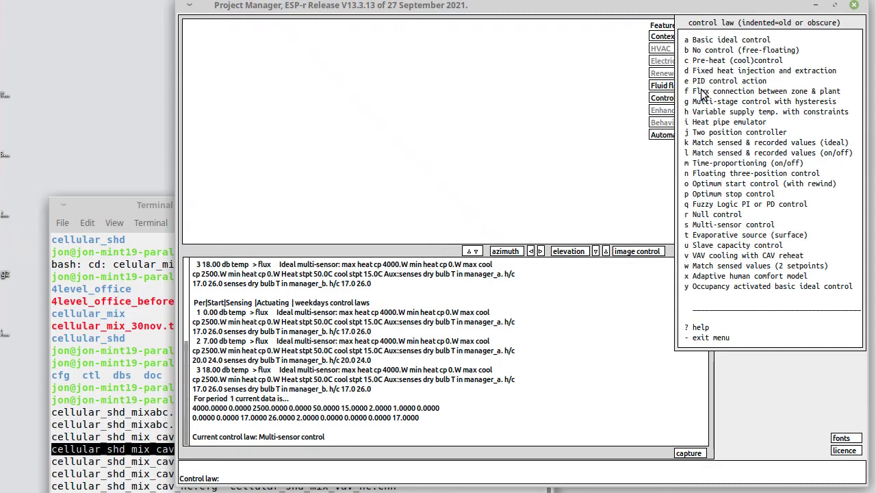
{"action": "left_click", "coordinate": [730, 226]}
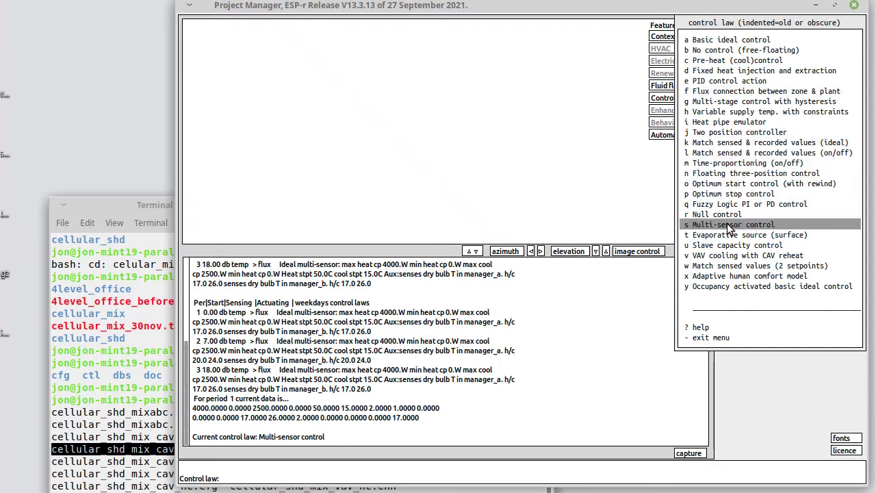
{"action": "left_click", "coordinate": [710, 338]}
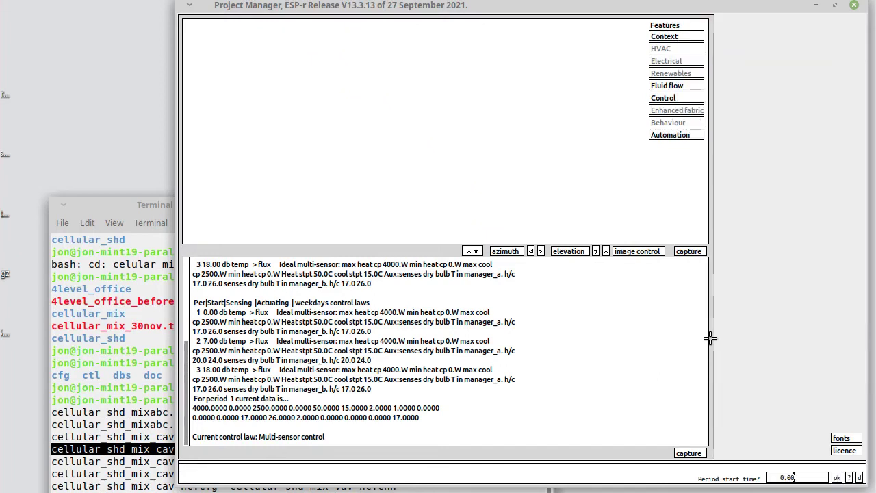
{"action": "left_click", "coordinate": [837, 477]}
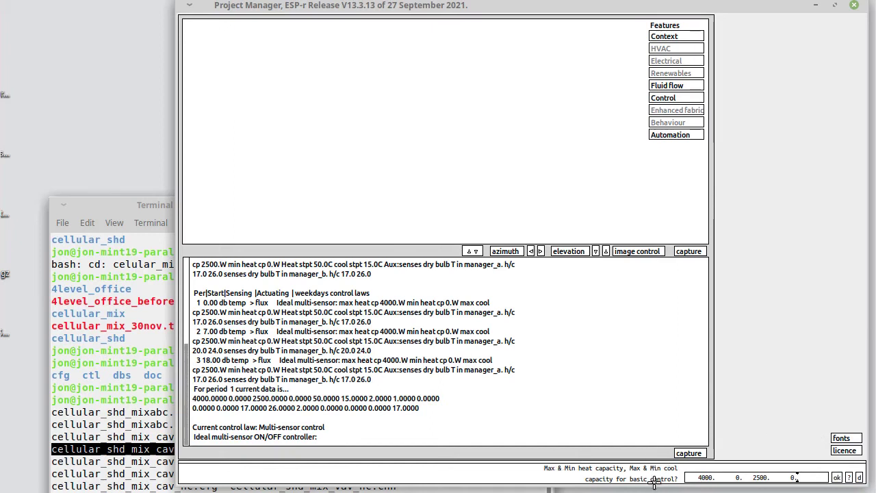
{"action": "left_click", "coordinate": [838, 478]}
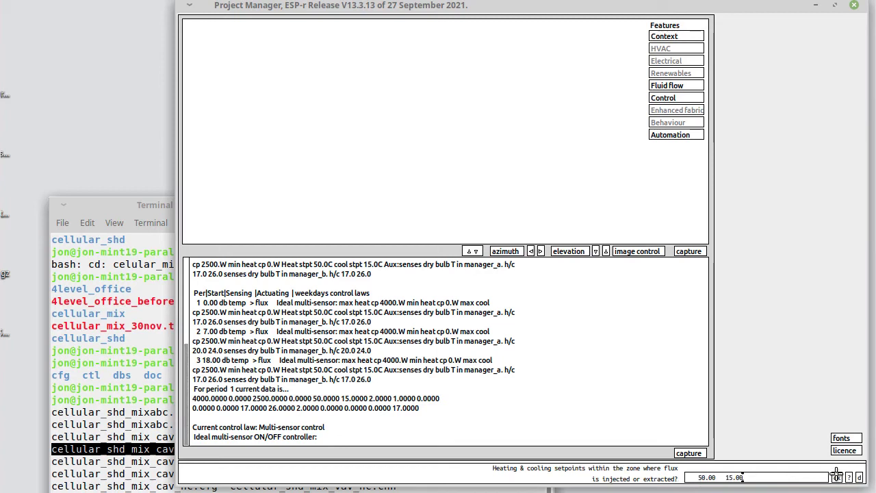
{"action": "left_click", "coordinate": [837, 476]}
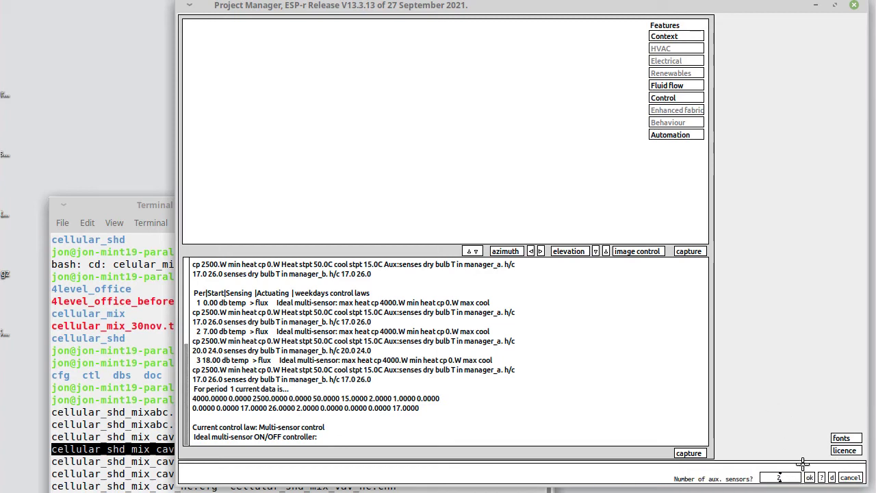
{"action": "left_click", "coordinate": [809, 478]}
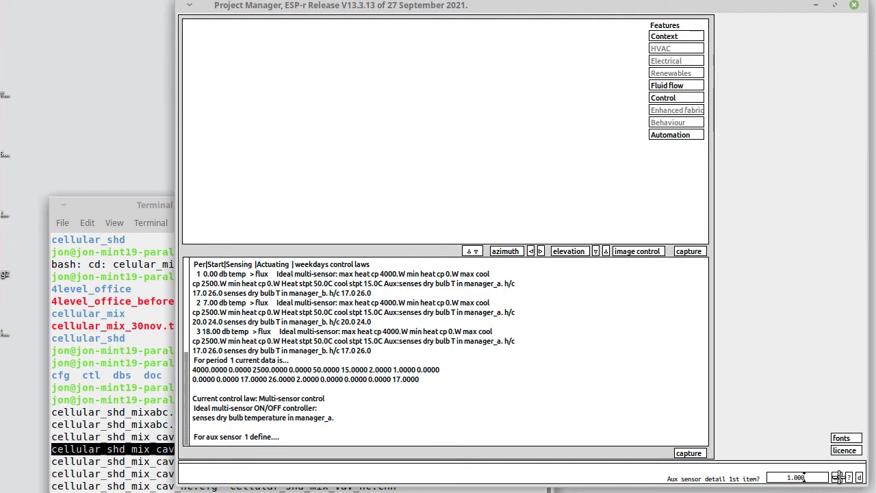
Confirm aux sensor 1 details 1,0,0 with 17/26 set-points, then start aux sensor 2 with detail 2
{"action": "left_click", "coordinate": [804, 477]}
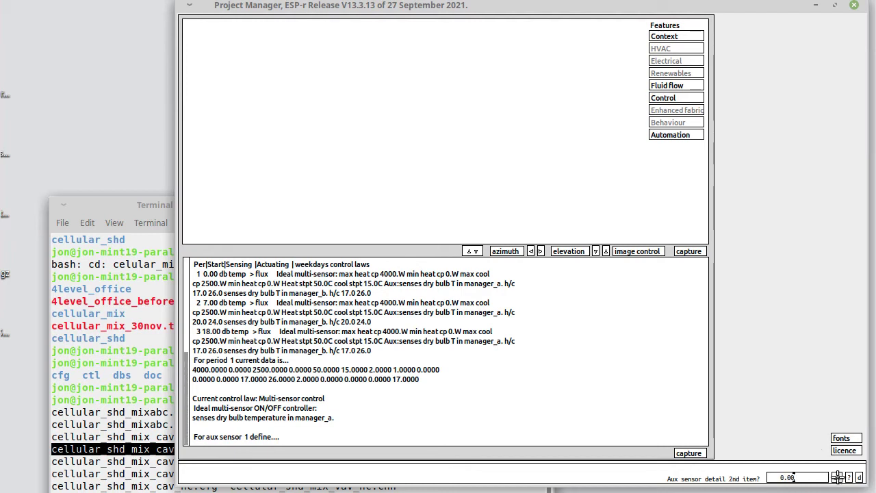
{"action": "key", "text": "Return"}
{"action": "key", "text": "Return"}
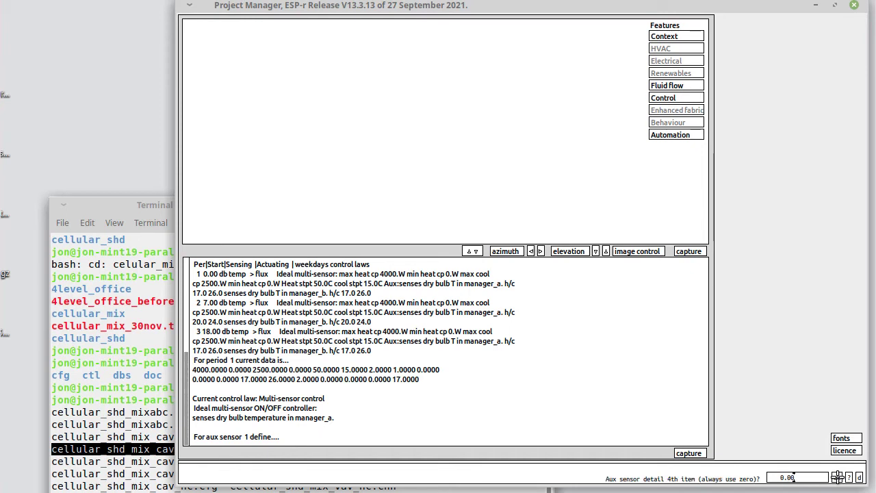
{"action": "key", "text": "Return"}
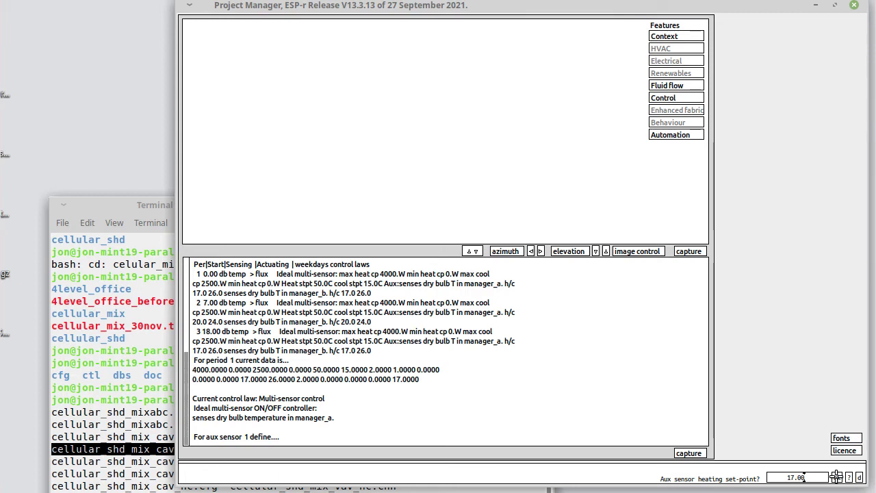
{"action": "left_click", "coordinate": [836, 477]}
{"action": "key", "text": "Return"}
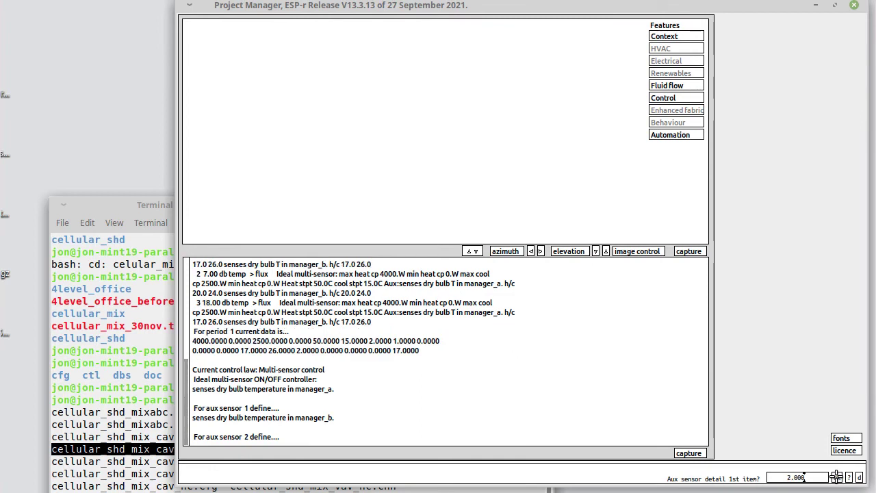
{"action": "key", "text": "Return"}
{"action": "key", "text": "Return"}
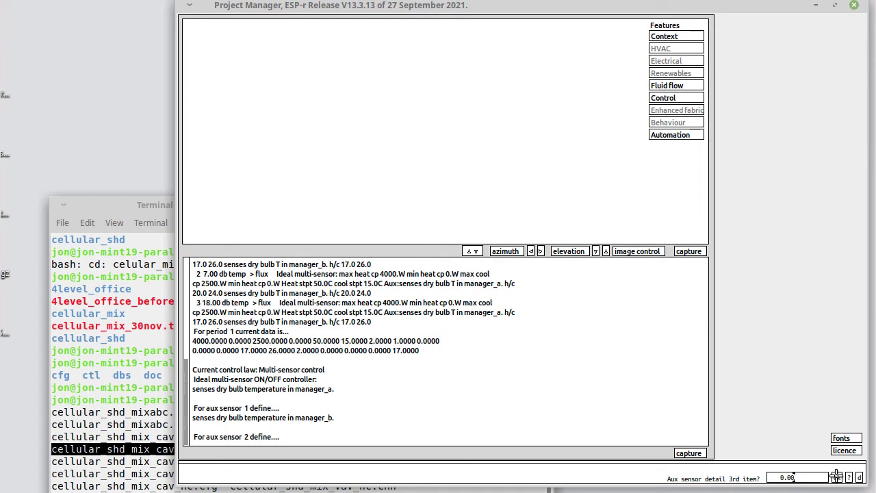
{"action": "key", "text": "Return"}
{"action": "key", "text": "Return"}
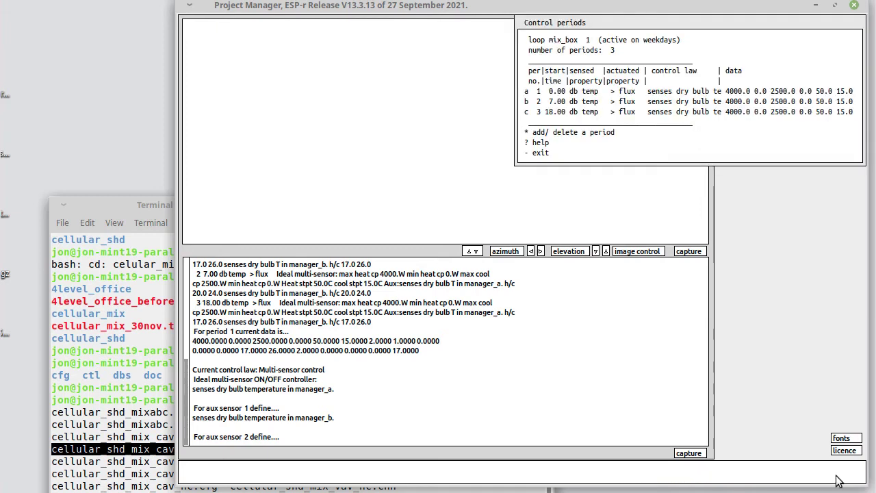
Accept aux sensor 2's 17 heating set-point and exit the mix_box period list to the controls overview
{"action": "left_click", "coordinate": [837, 477]}
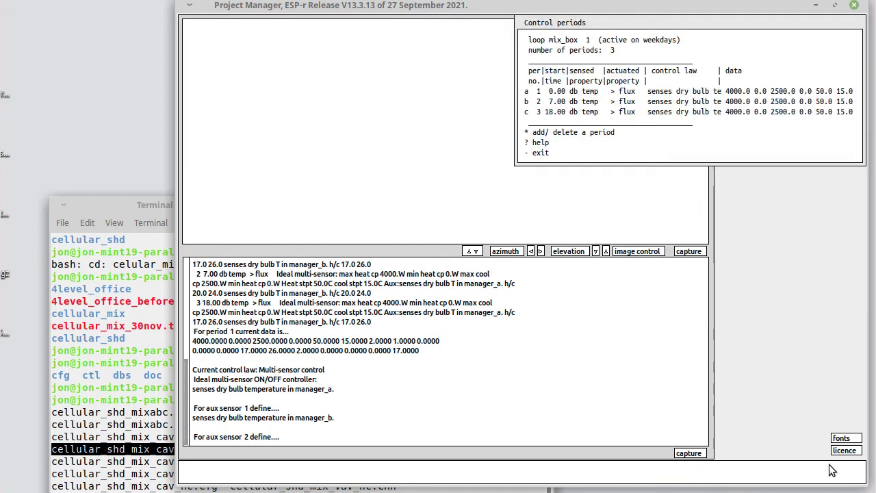
{"action": "left_click", "coordinate": [604, 149]}
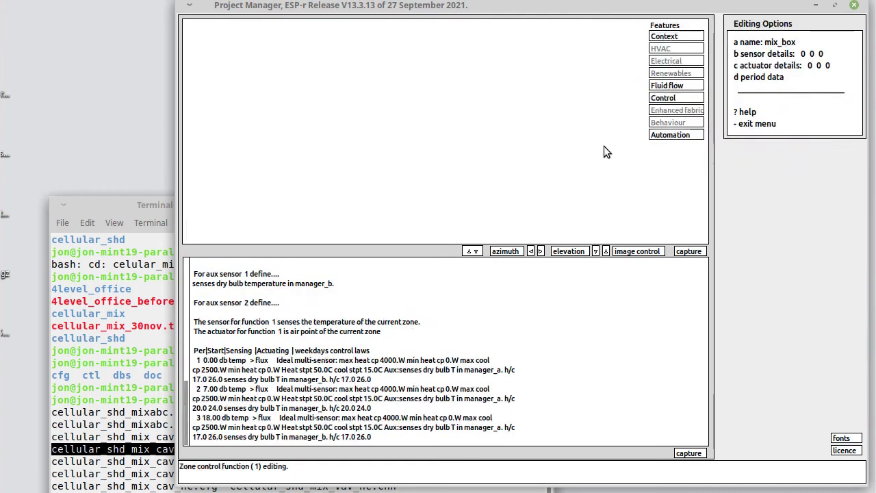
{"action": "left_click", "coordinate": [754, 125]}
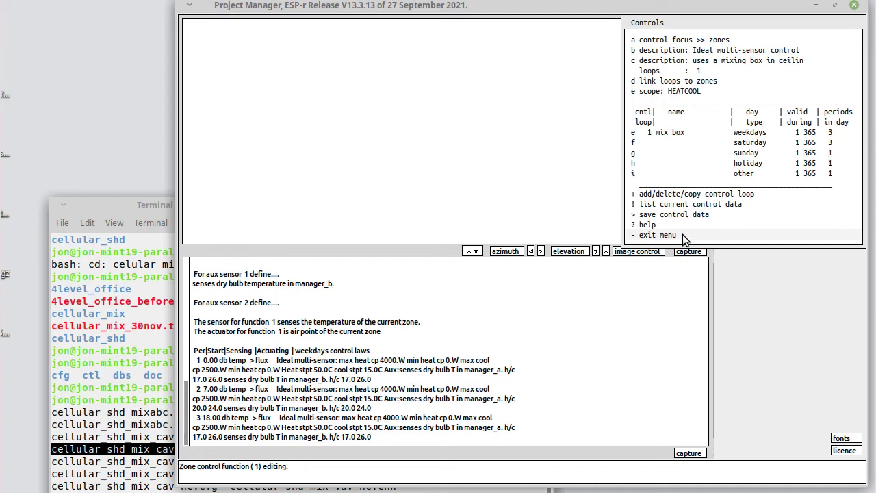
Exit zone controls despite unlinked functions, saving and overwriting the existing control file
{"action": "left_click", "coordinate": [684, 235]}
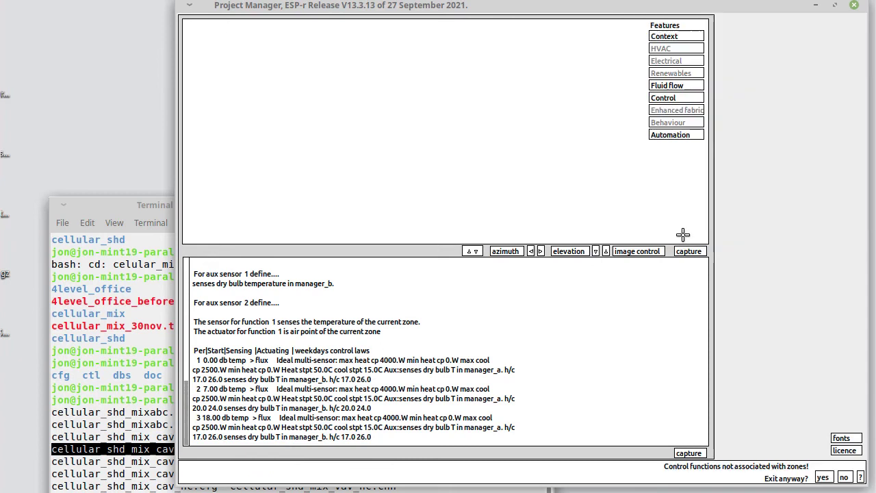
{"action": "left_click", "coordinate": [823, 477]}
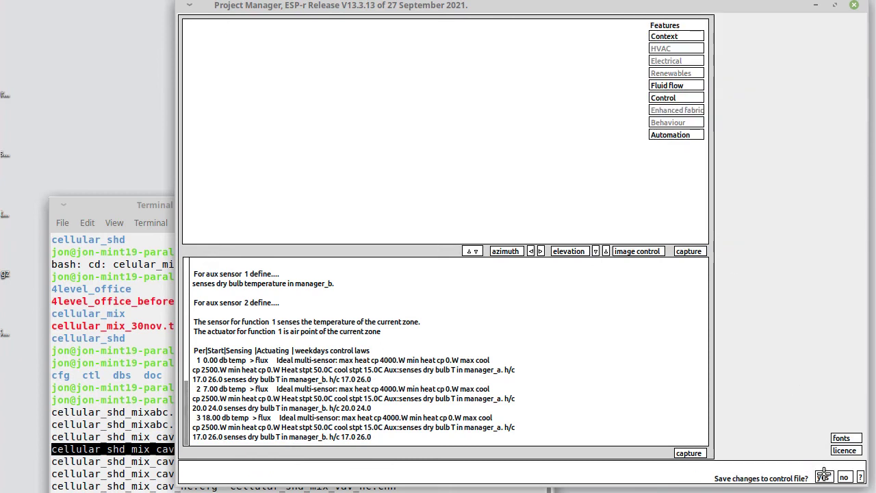
{"action": "left_click", "coordinate": [823, 476]}
{"action": "left_click", "coordinate": [823, 476]}
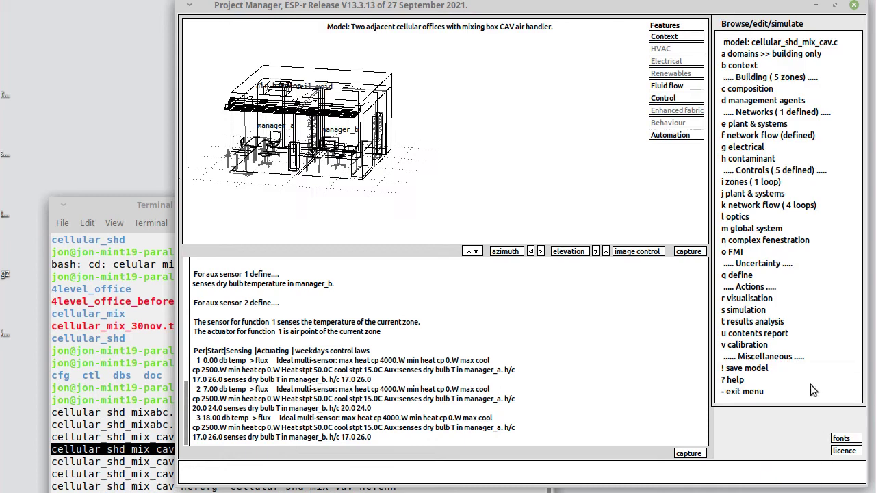
Load the four network flow control loops and inspect the AH_fresh_in and AH_exhaust on/off flow laws
{"action": "left_click", "coordinate": [764, 203]}
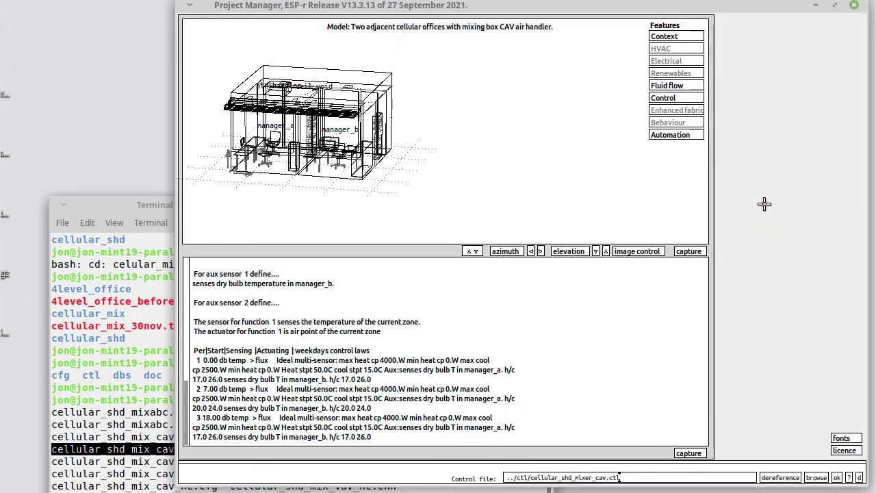
{"action": "left_click", "coordinate": [840, 478]}
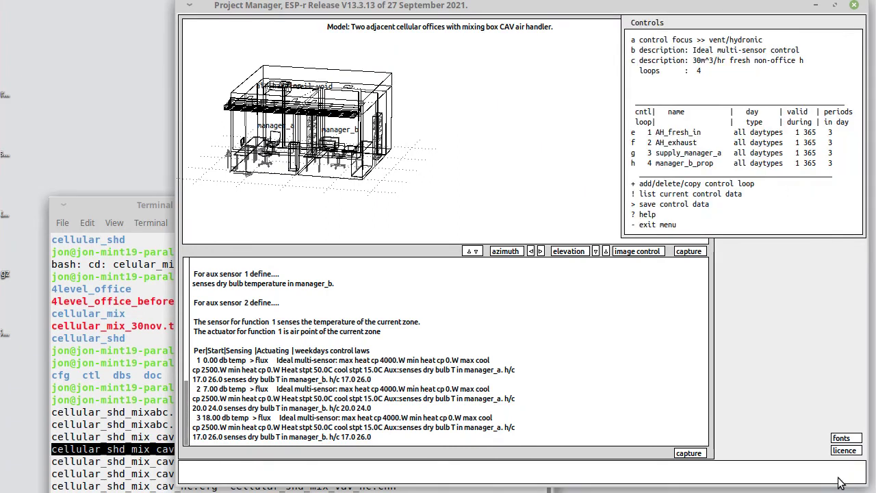
{"action": "left_click", "coordinate": [718, 132]}
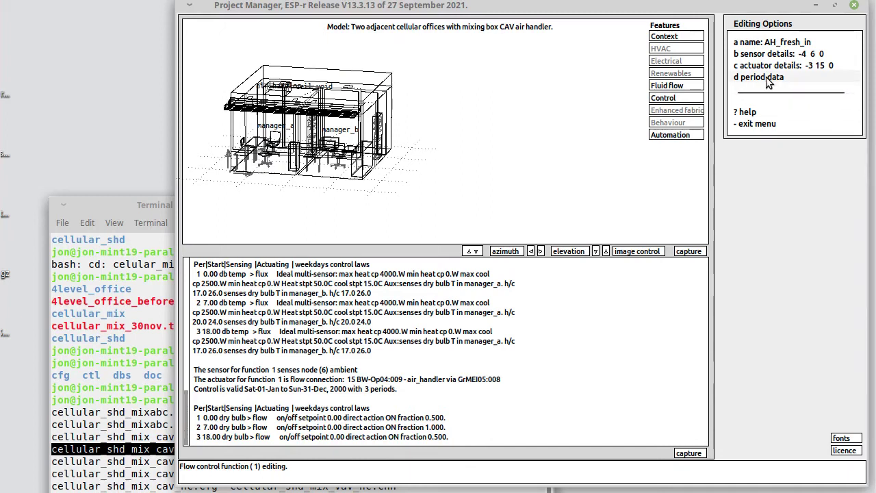
{"action": "left_click", "coordinate": [757, 123]}
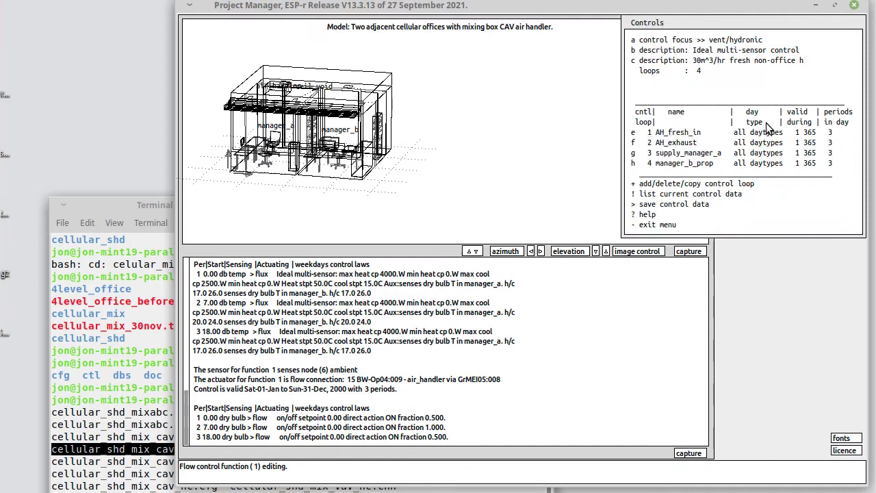
{"action": "left_click", "coordinate": [736, 143]}
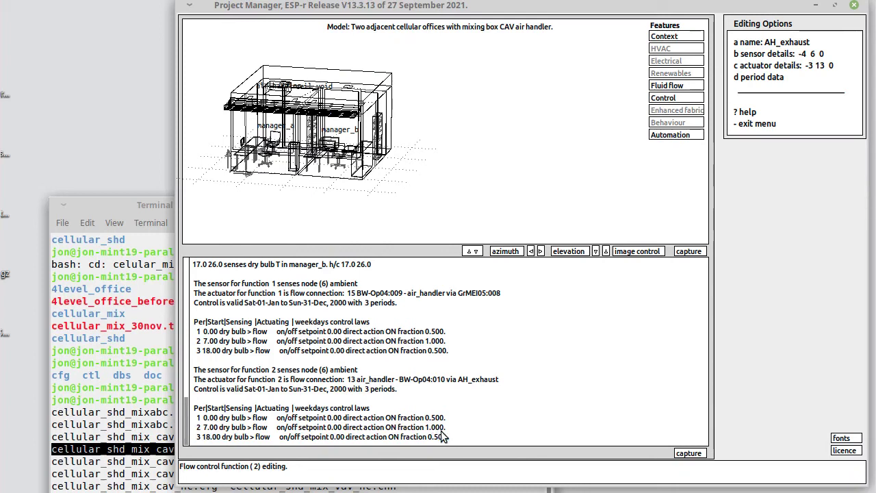
{"action": "left_click", "coordinate": [756, 124]}
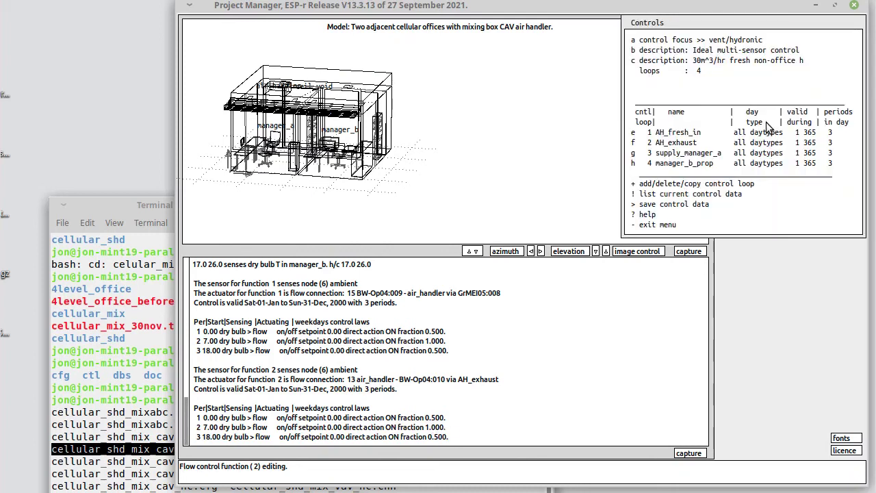
View the supply_manager_a flow control loop details
{"action": "left_click", "coordinate": [736, 155]}
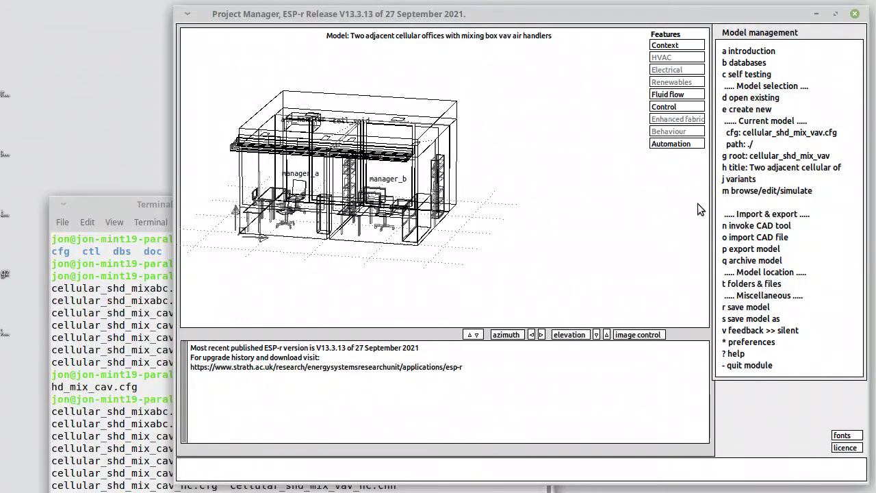
Load the VAV model's zone controls with the suggested control file
{"action": "left_click", "coordinate": [761, 190]}
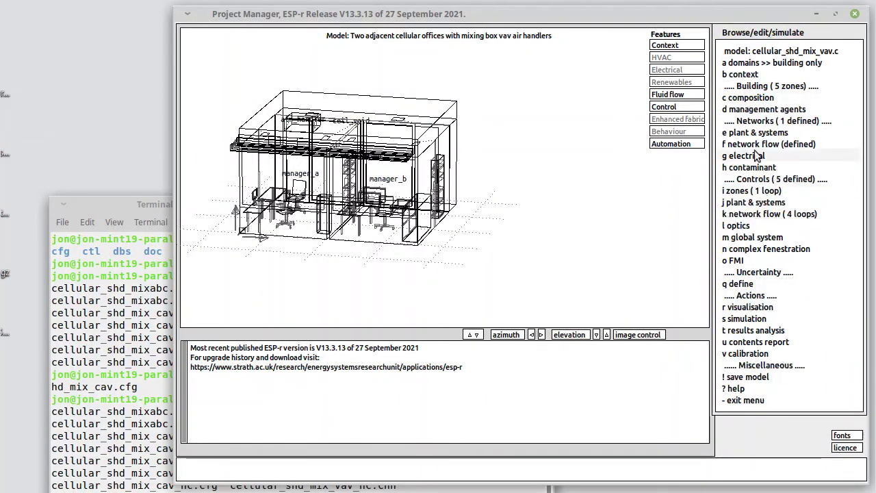
{"action": "left_click", "coordinate": [742, 191]}
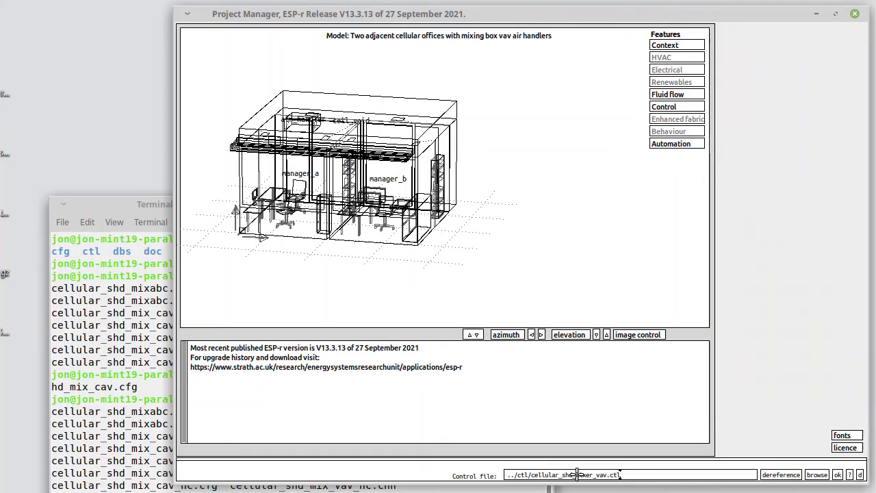
{"action": "left_click", "coordinate": [839, 474]}
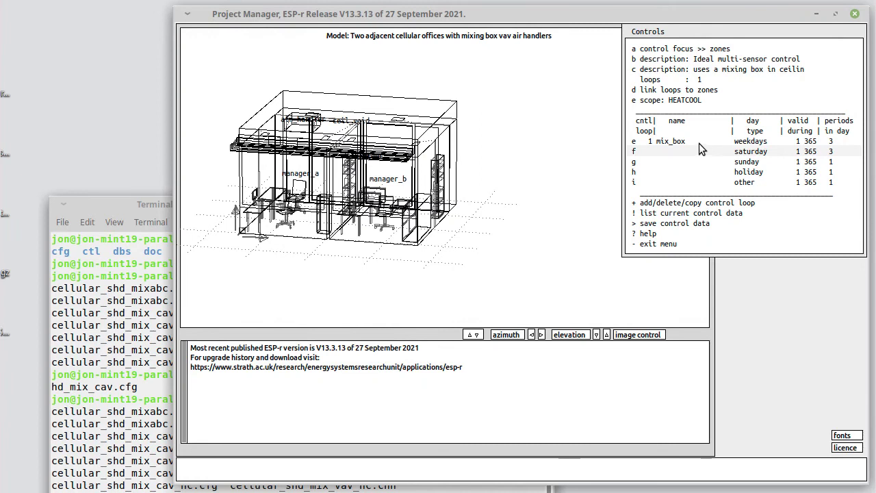
Exit zone controls without saving changes, then bring up the four network flow control loops
{"action": "left_click", "coordinate": [680, 244]}
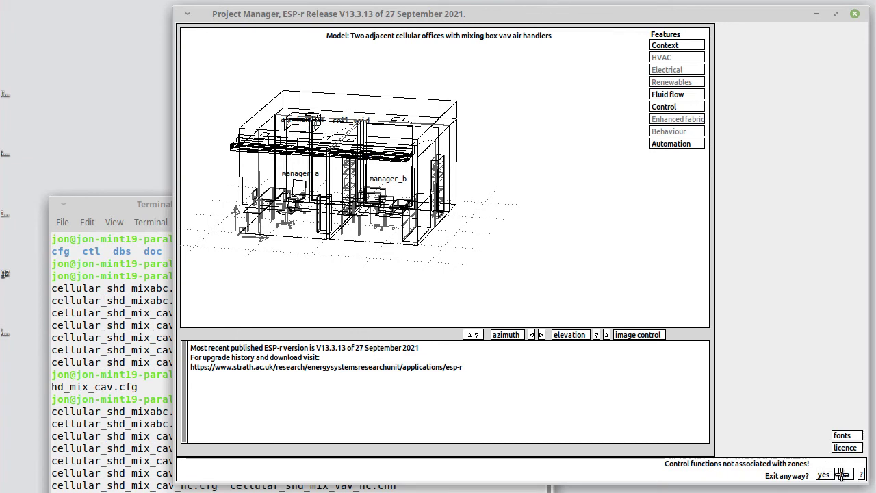
{"action": "left_click", "coordinate": [825, 473]}
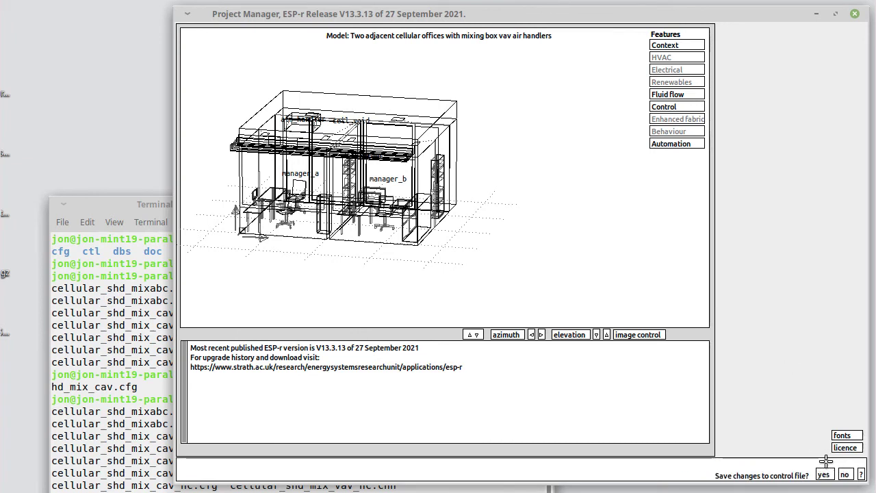
{"action": "left_click", "coordinate": [847, 475]}
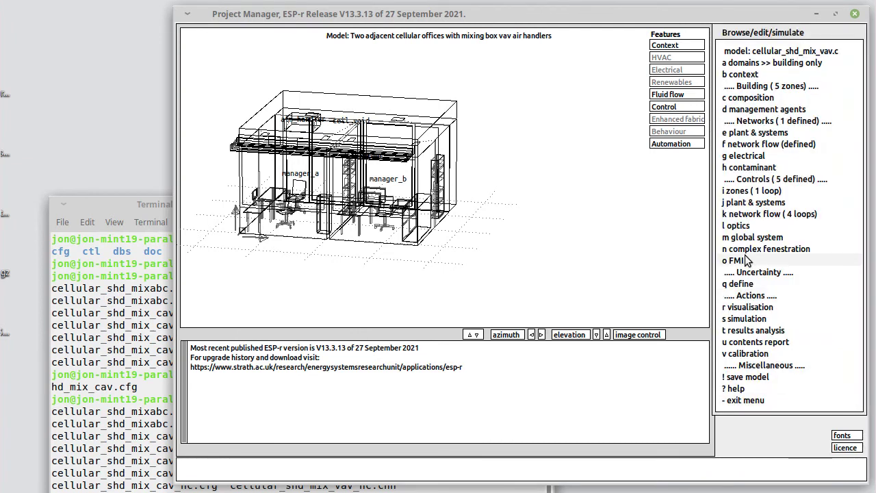
{"action": "left_click", "coordinate": [755, 214]}
Accept the control file, review AH_fresh_in, then view supply_manager_a's PI laws in an enlarged pane
{"action": "left_click", "coordinate": [841, 474]}
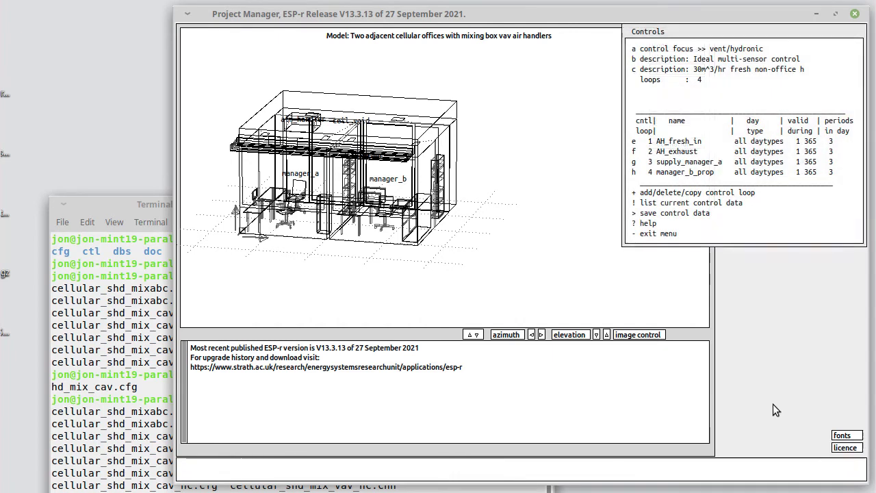
{"action": "left_click", "coordinate": [683, 142]}
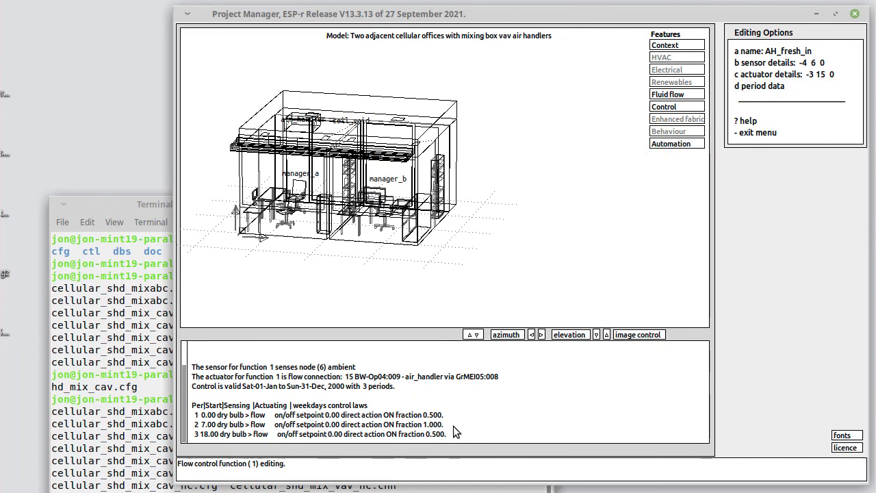
{"action": "left_click", "coordinate": [764, 131]}
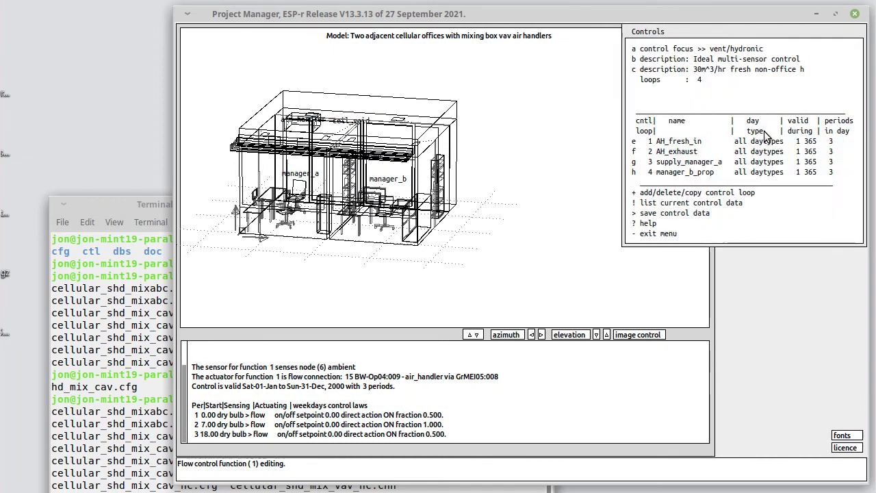
{"action": "left_click", "coordinate": [730, 162]}
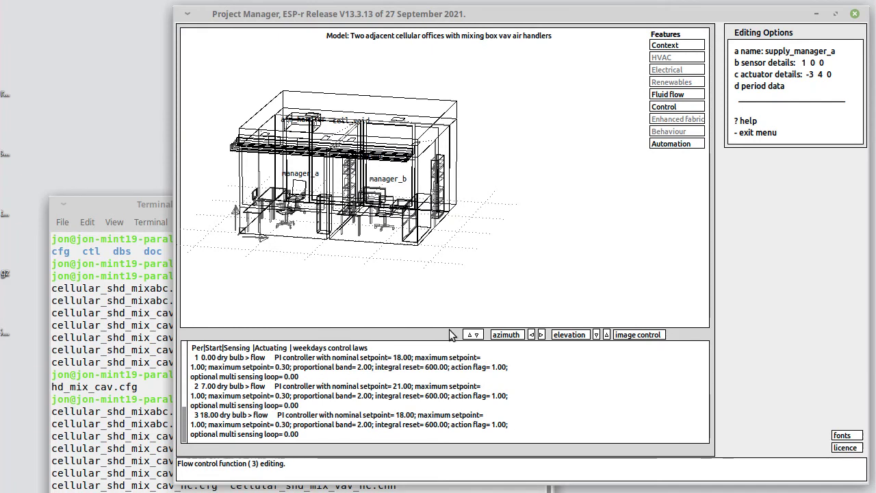
{"action": "left_click", "coordinate": [472, 334]}
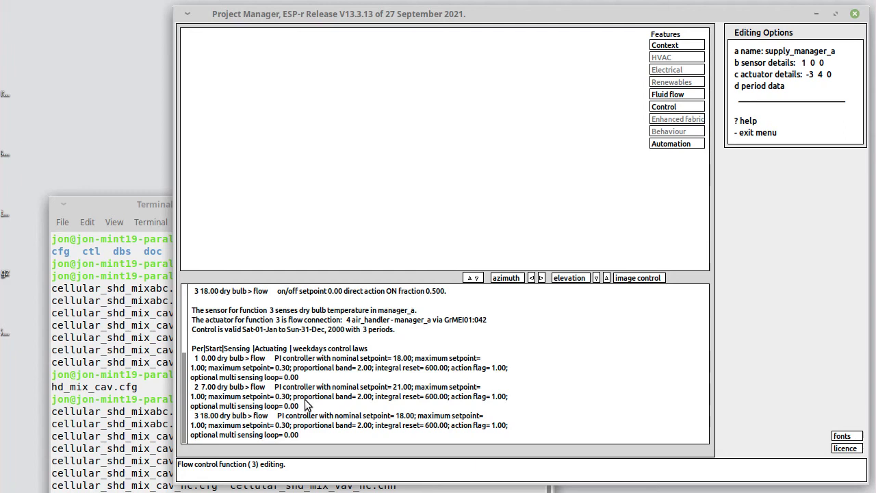
Make the 7.00 period a direct-acting PI law: 21 nominal, 0.298 minimum flow, 600 s, own sensor
{"action": "left_click", "coordinate": [769, 83]}
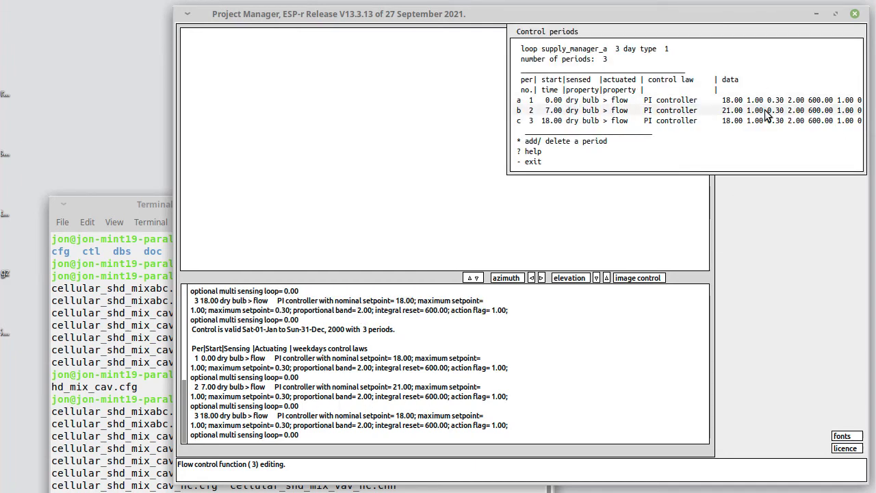
{"action": "left_click", "coordinate": [767, 113]}
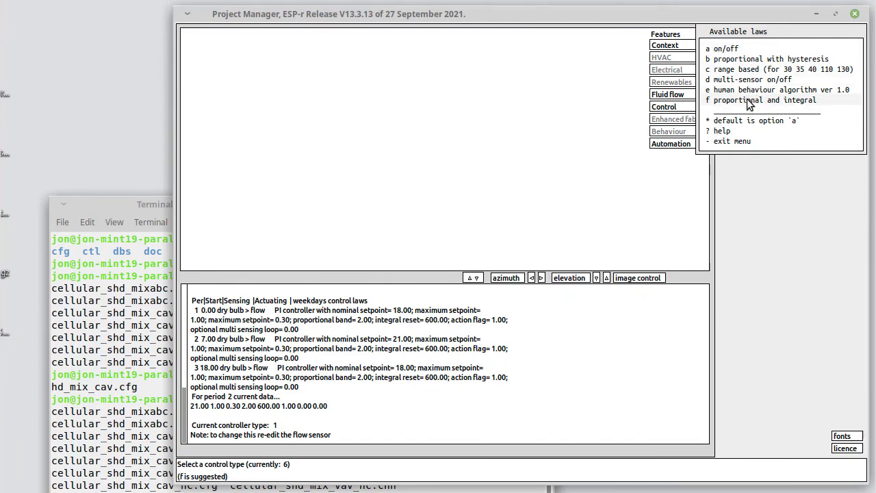
{"action": "left_click", "coordinate": [750, 101]}
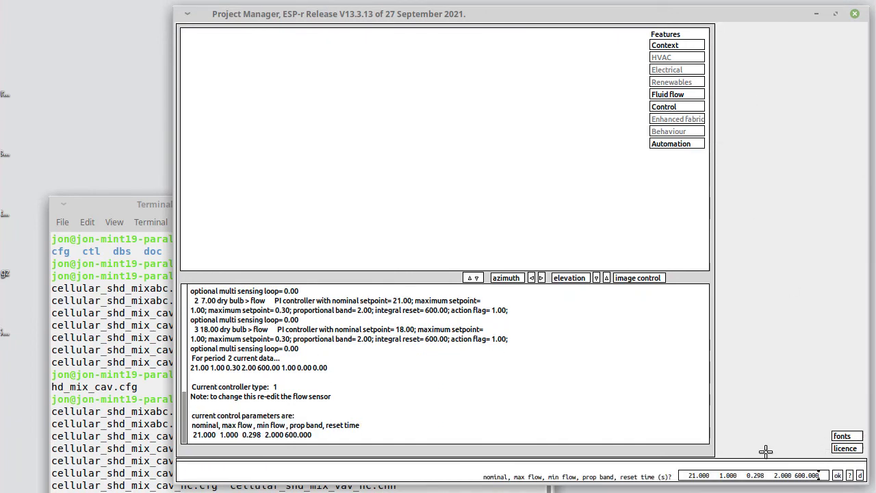
{"action": "key", "text": "Return"}
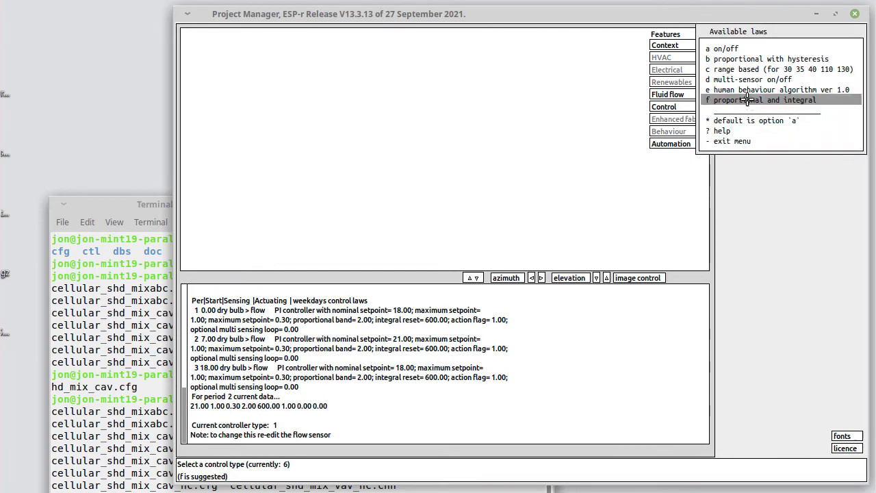
{"action": "left_click", "coordinate": [748, 100]}
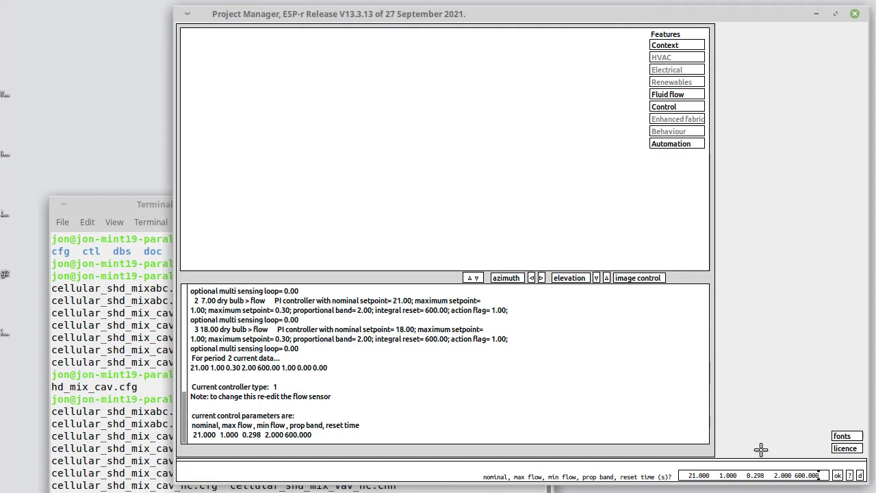
{"action": "left_click", "coordinate": [838, 474]}
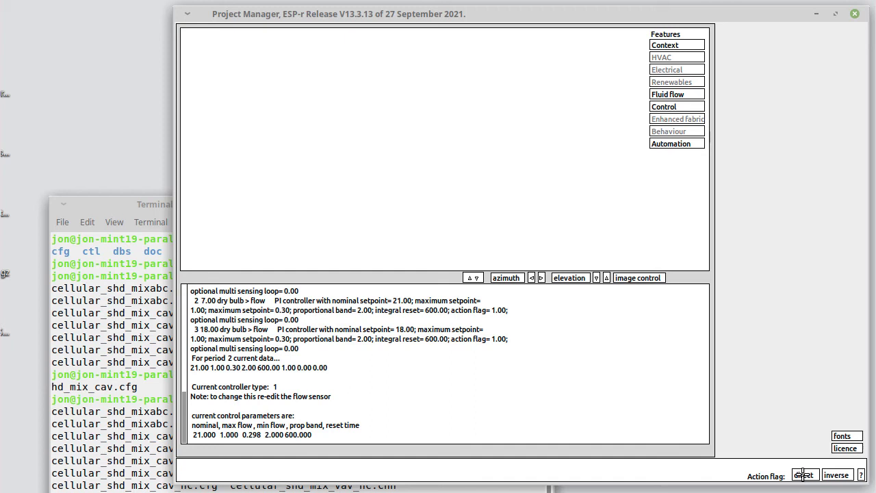
{"action": "left_click", "coordinate": [804, 475]}
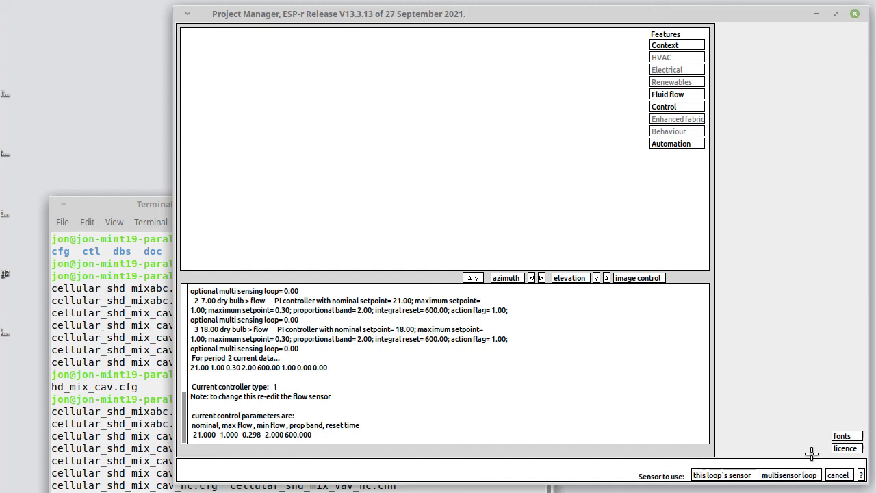
{"action": "left_click", "coordinate": [736, 477]}
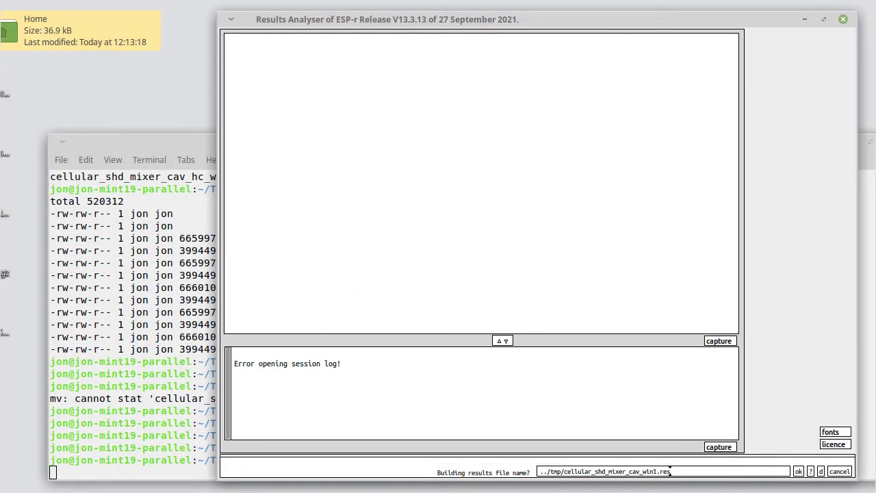
Load cellular_shd_mixer_cav_win1.res and restrict output to manager_a, manager_b, corridor and ceil_void
{"action": "left_click", "coordinate": [800, 471]}
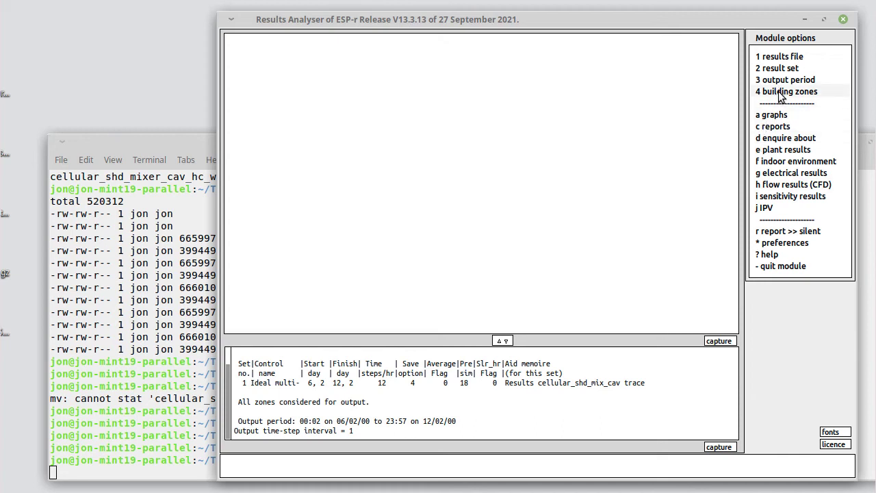
{"action": "left_click", "coordinate": [781, 96]}
{"action": "left_click", "coordinate": [786, 58]}
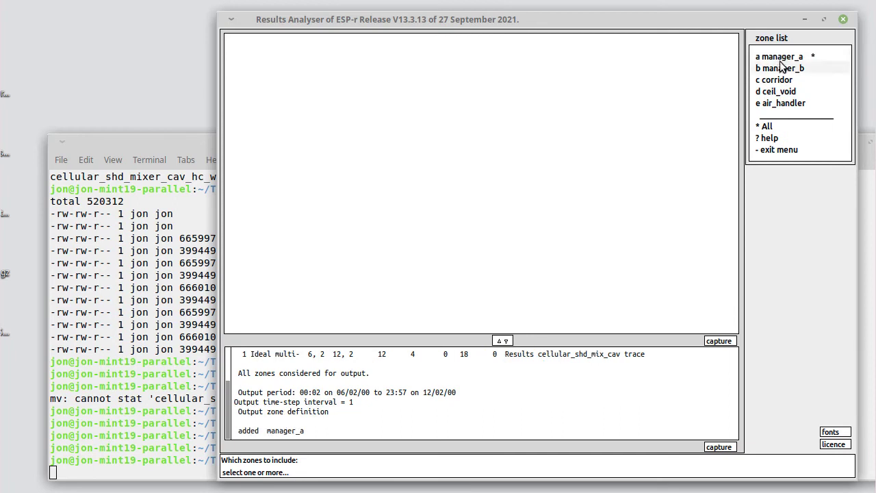
{"action": "left_click", "coordinate": [788, 68]}
{"action": "left_click", "coordinate": [776, 81]}
{"action": "left_click", "coordinate": [777, 91]}
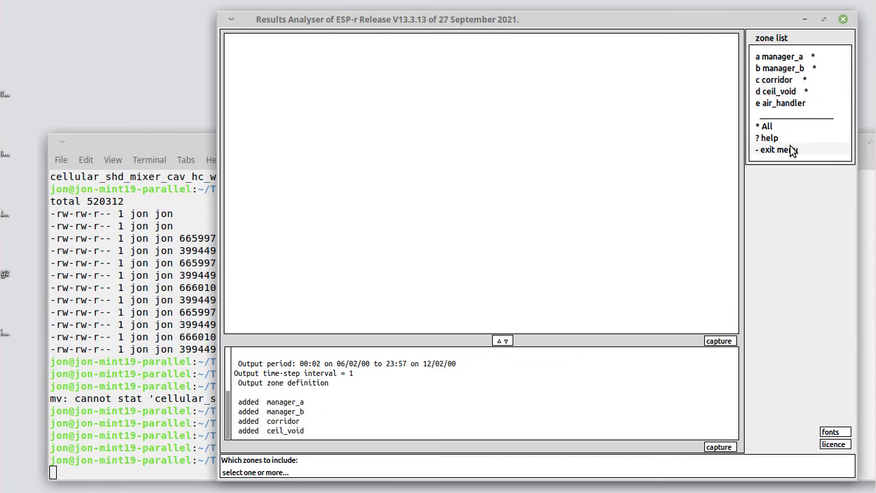
{"action": "left_click", "coordinate": [793, 150]}
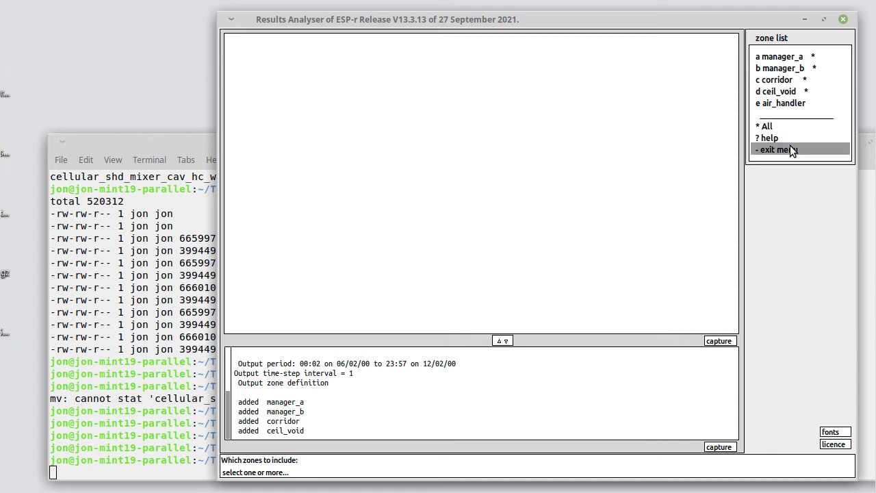
{"action": "left_click", "coordinate": [782, 114]}
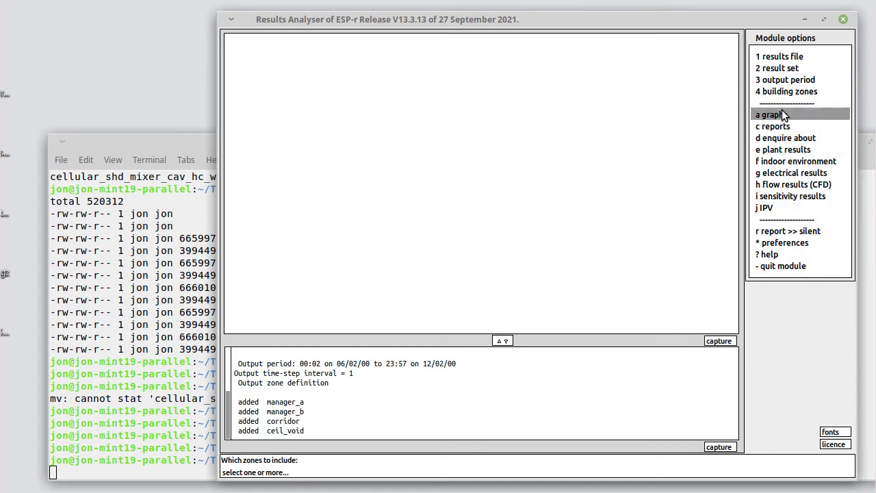
Draw a dry bulb temperature time plot for the four zones over hours 0–168
{"action": "left_click", "coordinate": [784, 105]}
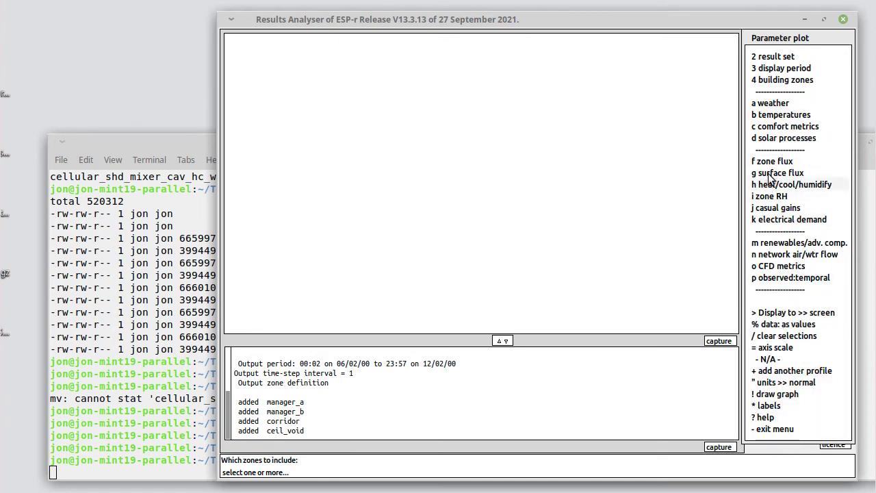
{"action": "left_click", "coordinate": [780, 117]}
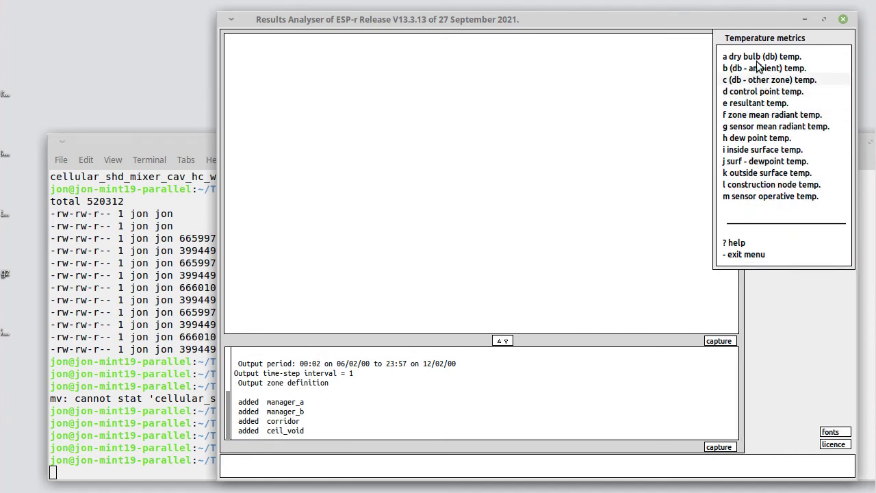
{"action": "left_click", "coordinate": [754, 56]}
{"action": "left_click", "coordinate": [755, 255]}
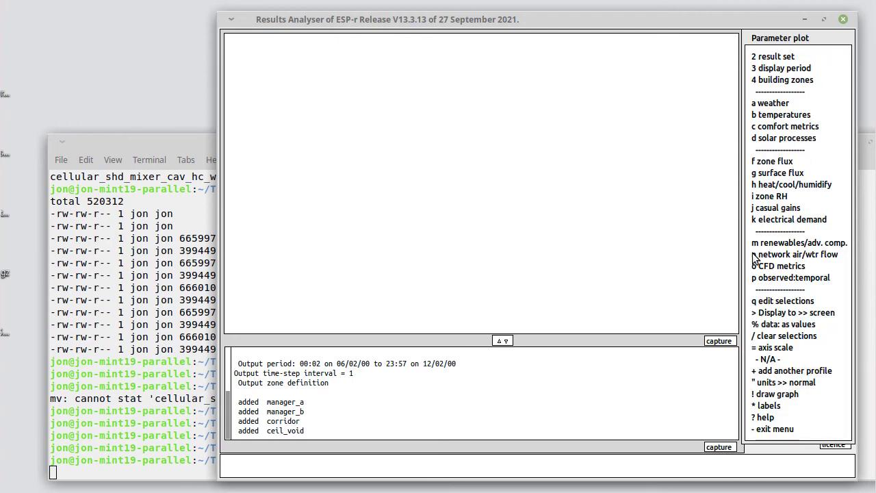
{"action": "left_click", "coordinate": [777, 395]}
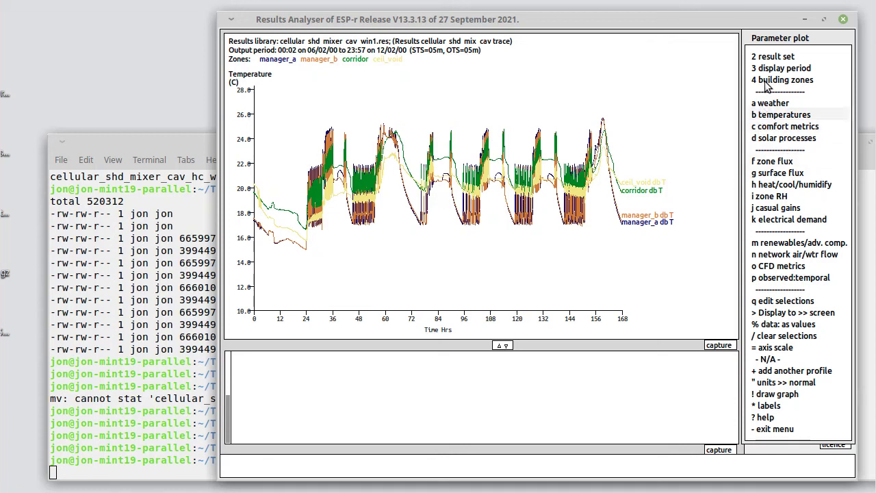
Set the display period to start day 7 and end day 9 February, then redraw the graph
{"action": "left_click", "coordinate": [780, 68]}
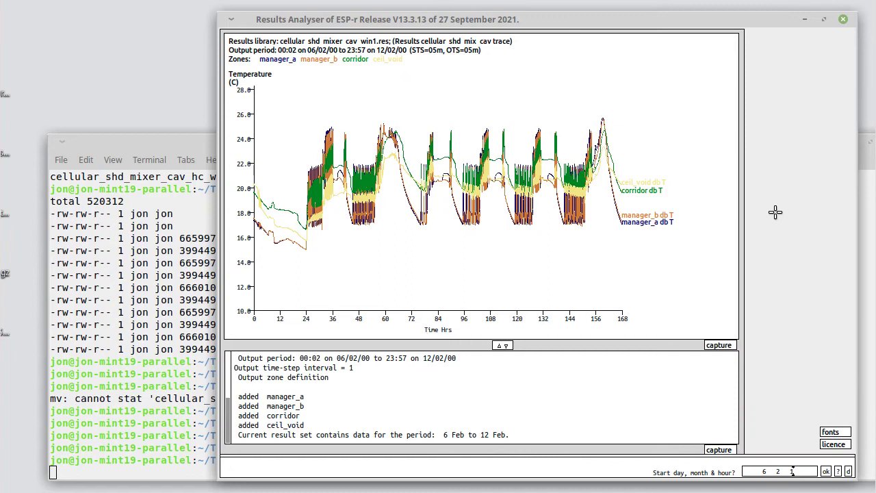
{"action": "left_click", "coordinate": [767, 472]}
{"action": "left_click", "coordinate": [826, 471]}
{"action": "left_click", "coordinate": [765, 471]}
{"action": "key", "text": "BackSpace"}
{"action": "key", "text": "BackSpace"}
{"action": "type", "text": "12"}
{"action": "key", "text": "BackSpace"}
{"action": "key", "text": "BackSpace"}
{"action": "type", "text": "9"}
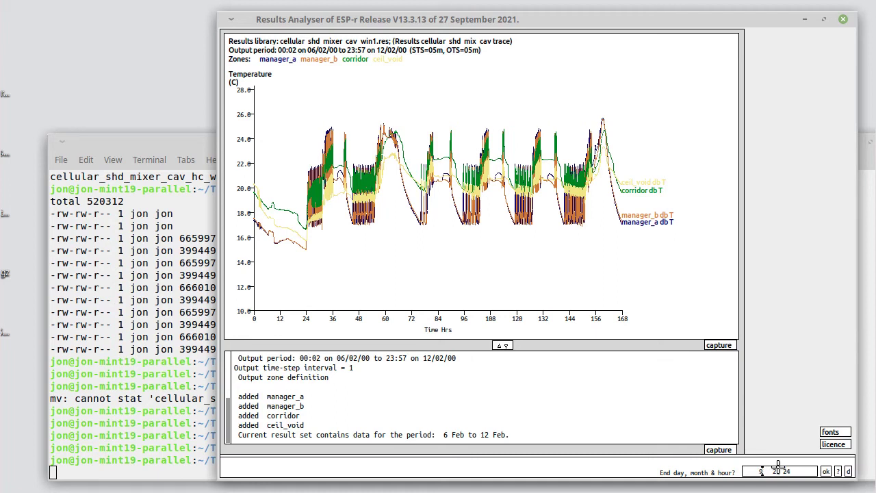
{"action": "left_click", "coordinate": [827, 472]}
{"action": "left_click", "coordinate": [799, 472]}
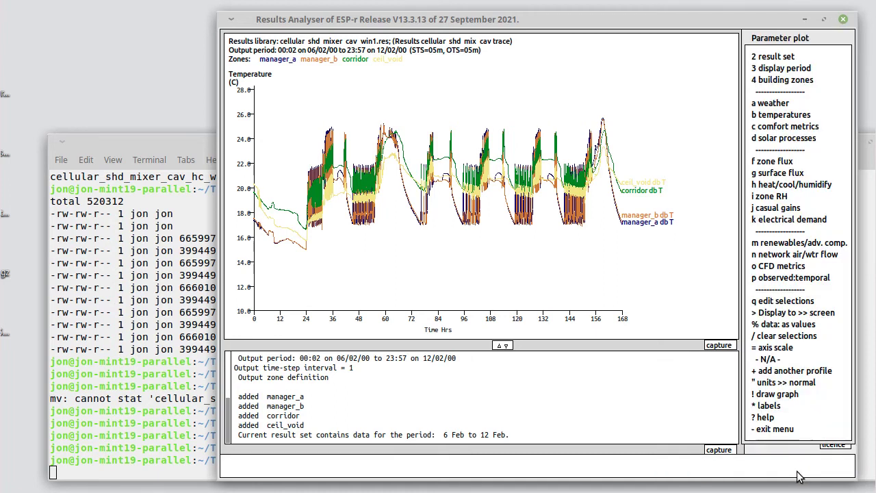
{"action": "left_click", "coordinate": [785, 396]}
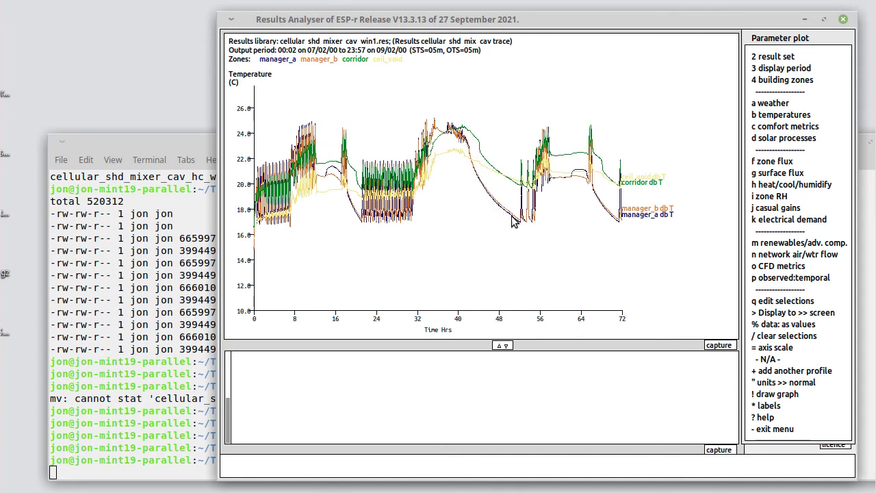
Switch to air flow network results and plot volume flow rate in m^3/h
{"action": "left_click", "coordinate": [774, 428]}
{"action": "left_click", "coordinate": [795, 160]}
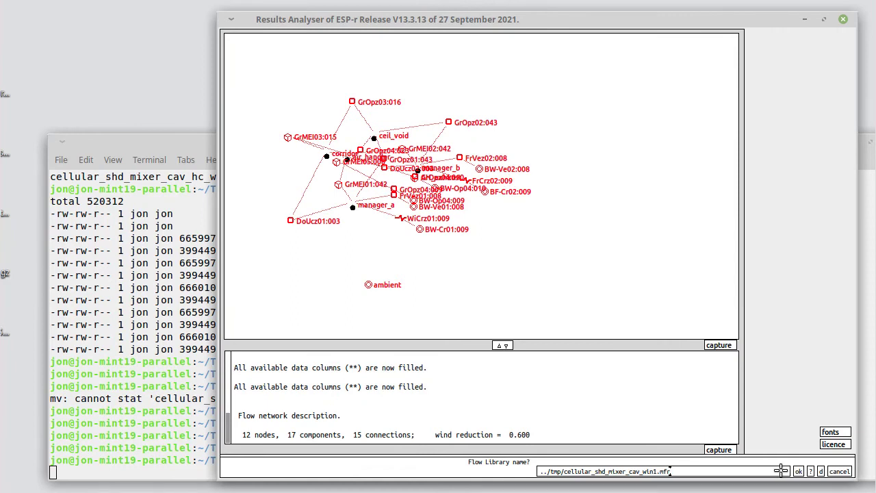
{"action": "left_click", "coordinate": [798, 471]}
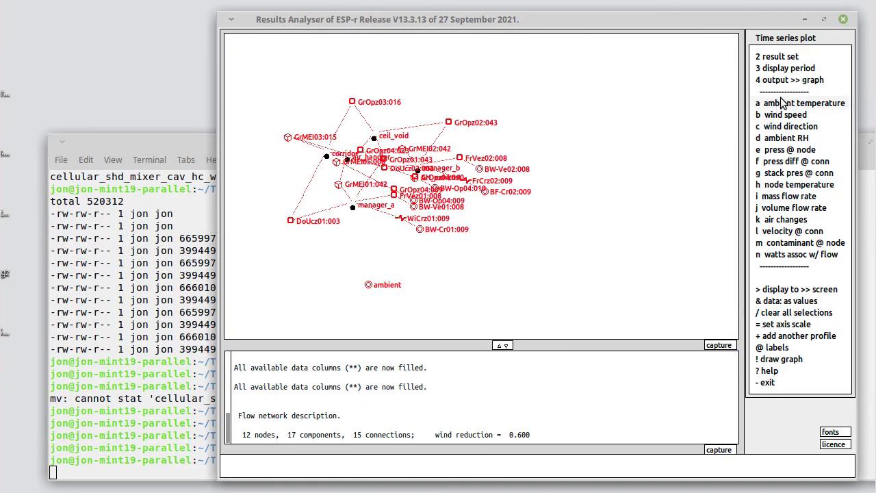
{"action": "left_click", "coordinate": [778, 207]}
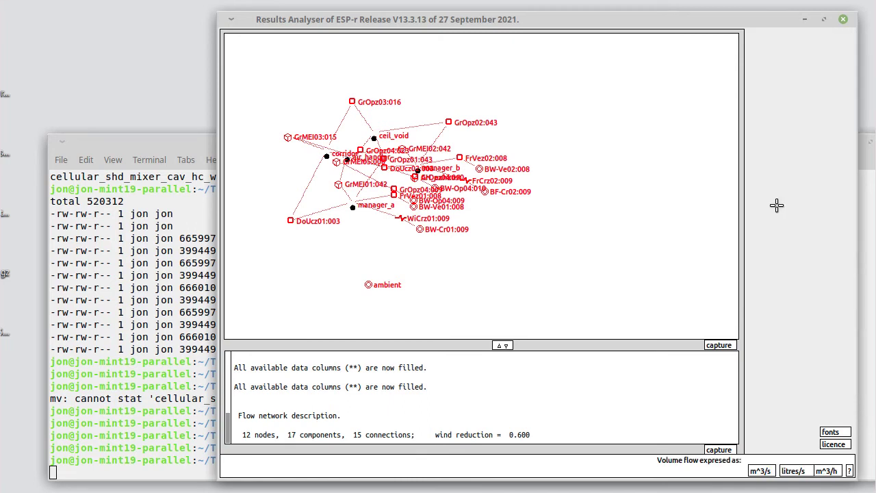
{"action": "left_click", "coordinate": [827, 470]}
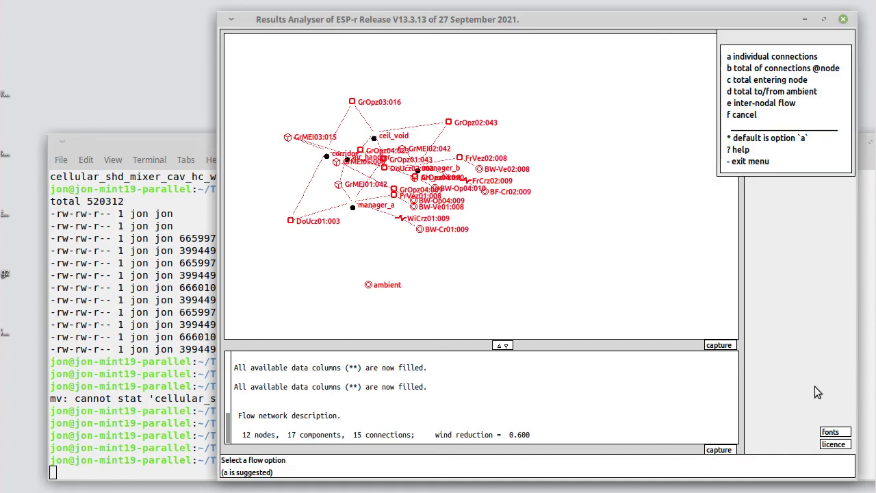
Plot the air_handler connections to manager_a, manager_b and corridor
{"action": "left_click", "coordinate": [753, 57]}
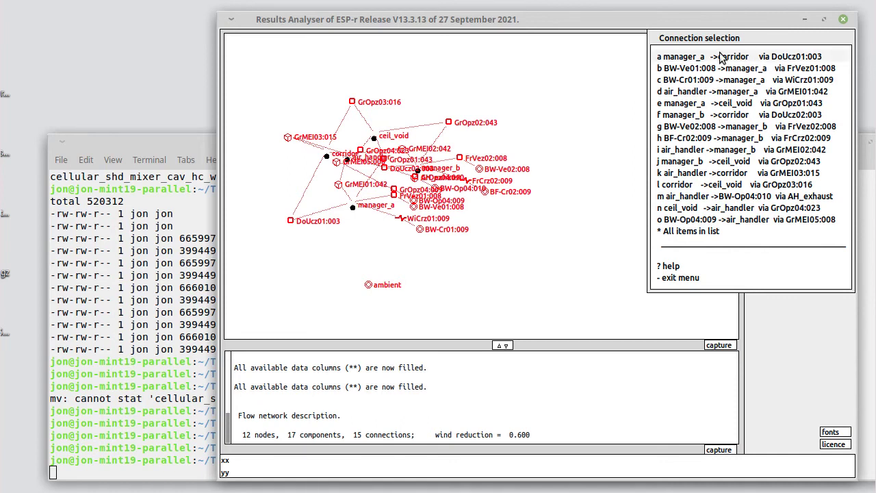
{"action": "left_click", "coordinate": [697, 91]}
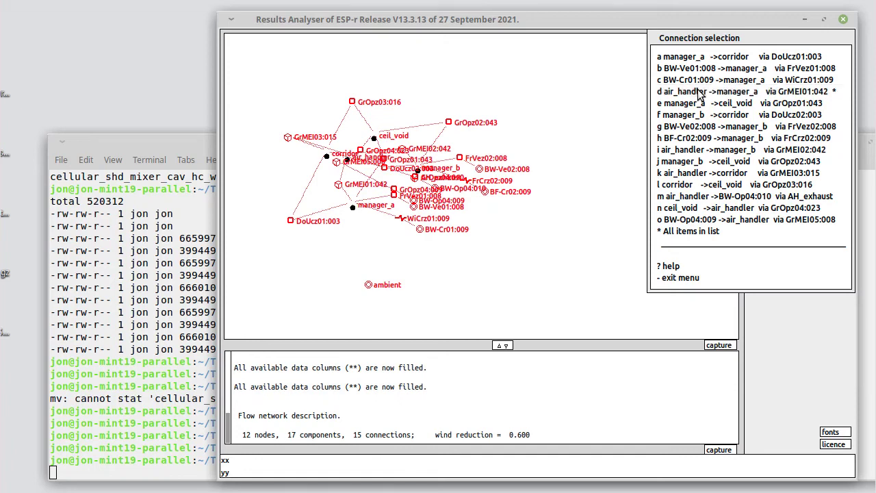
{"action": "left_click", "coordinate": [696, 151]}
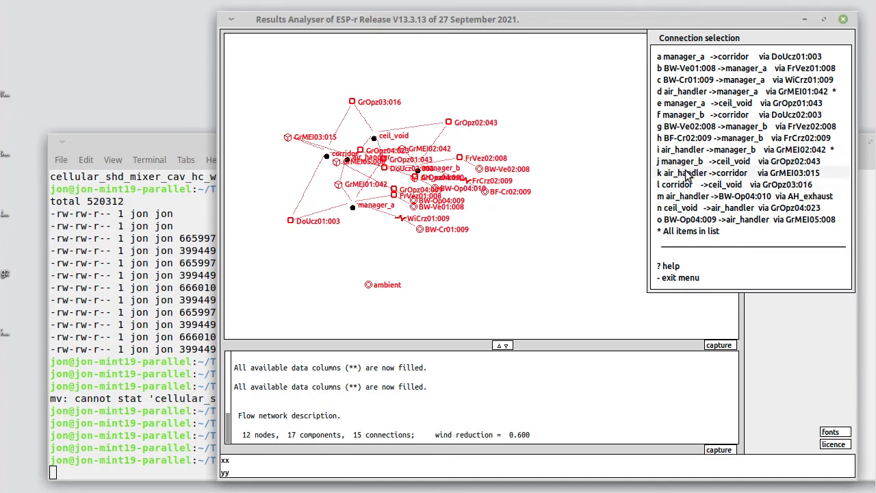
{"action": "left_click", "coordinate": [688, 174]}
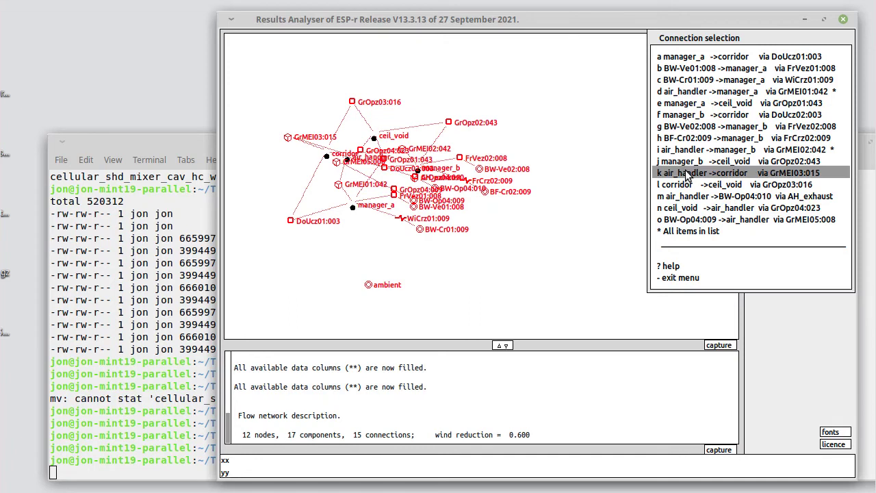
{"action": "left_click", "coordinate": [697, 278]}
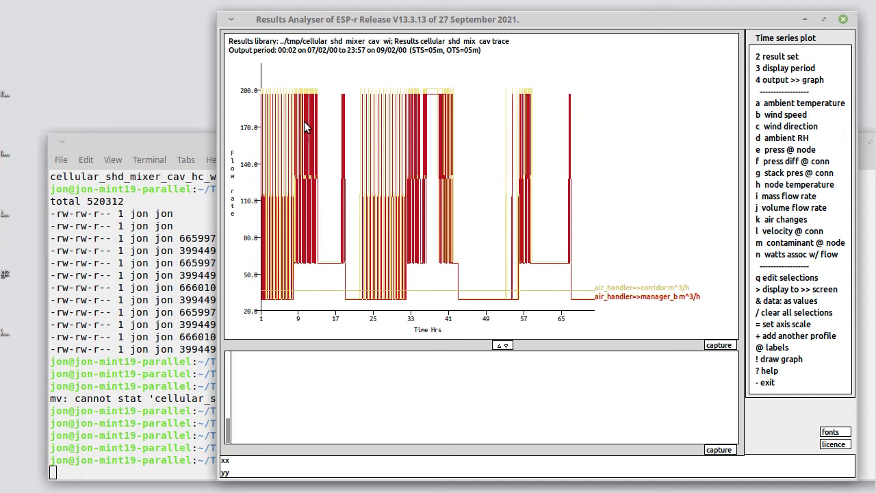
Report energy delivered to air_handler: 22.56 kWh heating over 16.3 h, -4.59 kWh cooling over 7.2 h
{"action": "key", "text": "minus"}
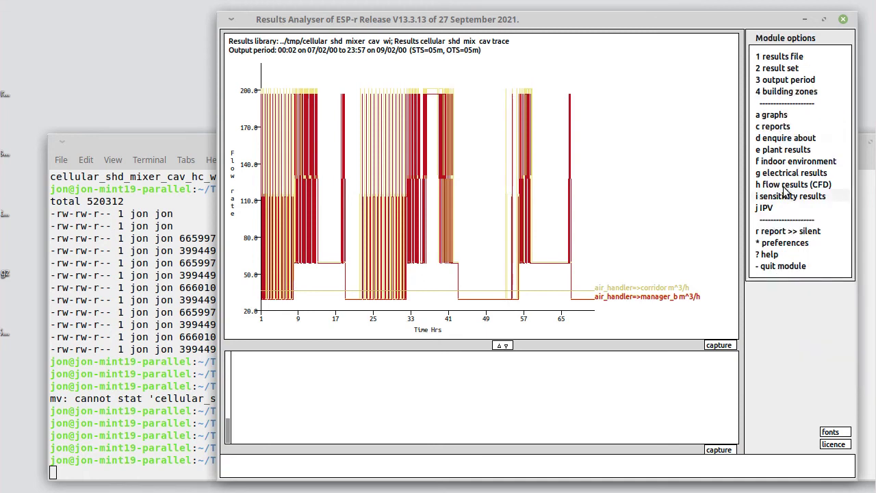
{"action": "left_click", "coordinate": [783, 137]}
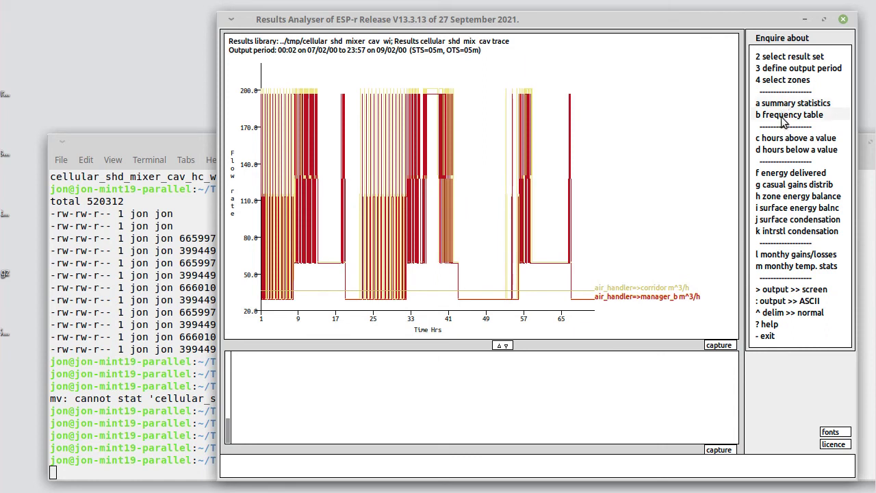
{"action": "left_click", "coordinate": [782, 80]}
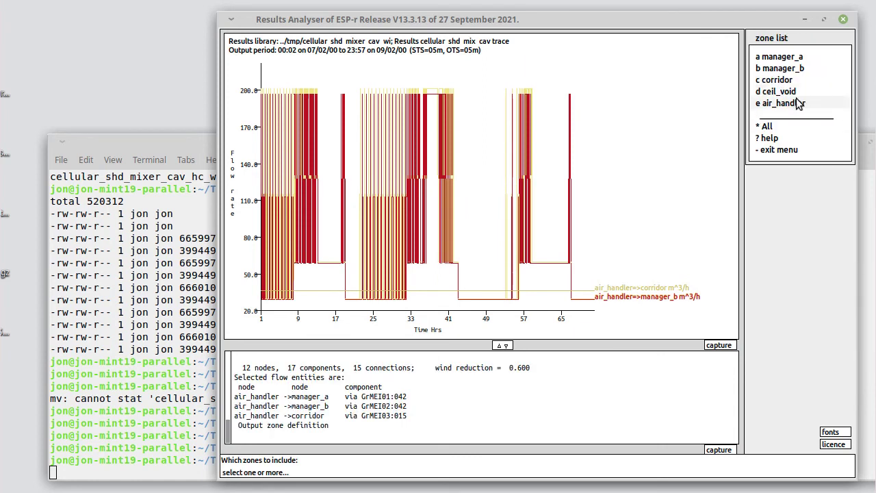
{"action": "left_click", "coordinate": [797, 102]}
{"action": "left_click", "coordinate": [790, 150]}
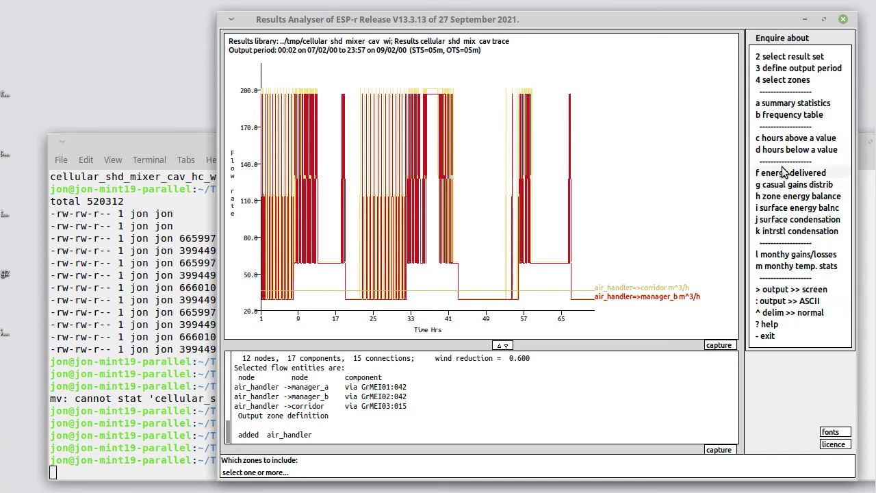
{"action": "left_click", "coordinate": [786, 172]}
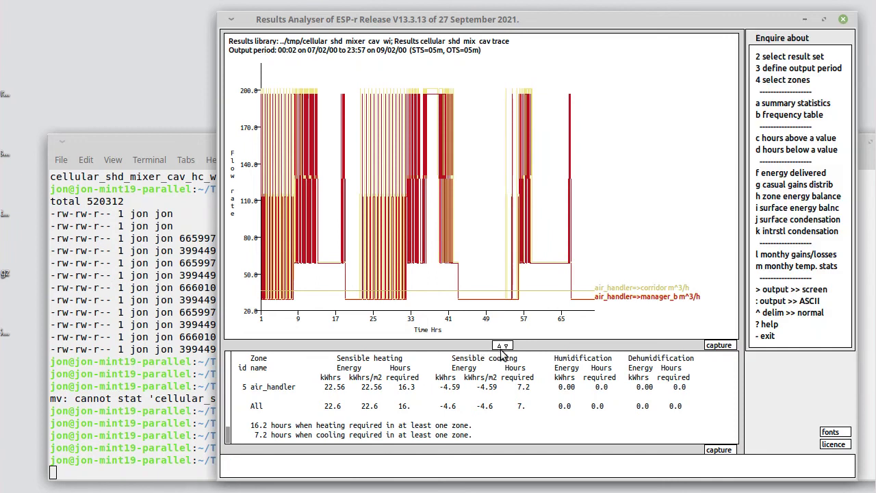
{"action": "left_click_drag", "start_coordinate": [504, 345], "coordinate": [510, 269]}
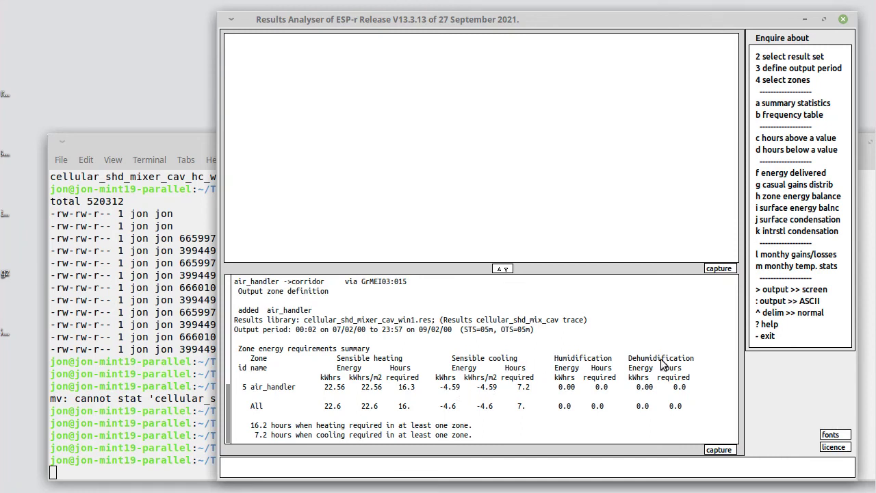
{"action": "left_click", "coordinate": [768, 336]}
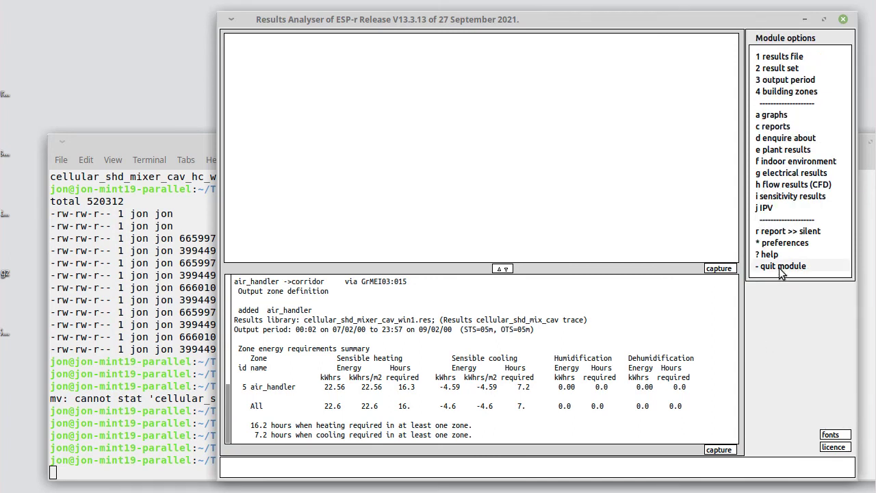
Quit the analyser and rerun the res command on cellular_shd_mixer_vav_win1.res instead of cav
{"action": "left_click", "coordinate": [781, 267]}
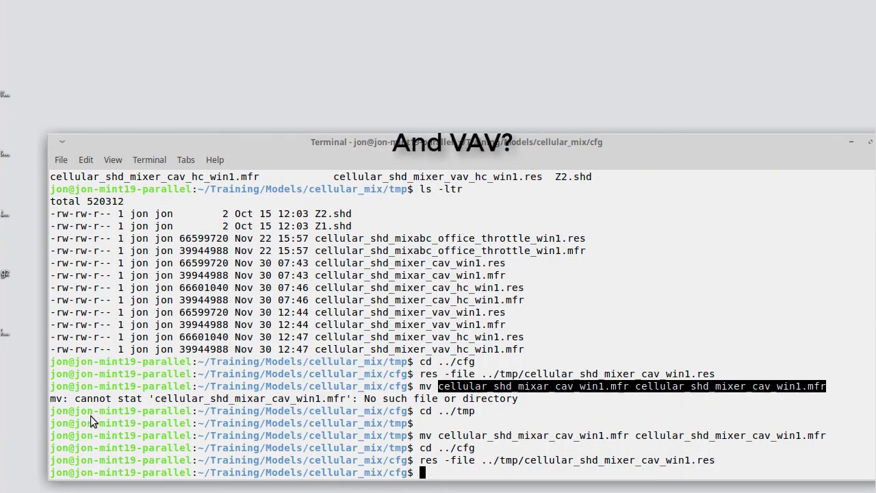
{"action": "key", "text": "Up"}
{"action": "key", "text": "Left"}
{"action": "key", "text": "Left"}
{"action": "key", "text": "Left"}
{"action": "key", "text": "Left"}
{"action": "key", "text": "Left"}
{"action": "key", "text": "Left"}
{"action": "key", "text": "Left"}
{"action": "key", "text": "Left"}
{"action": "key", "text": "Left"}
{"action": "key", "text": "BackSpace"}
{"action": "key", "text": "BackSpace"}
{"action": "key", "text": "BackSpace"}
{"action": "type", "text": "vav"}
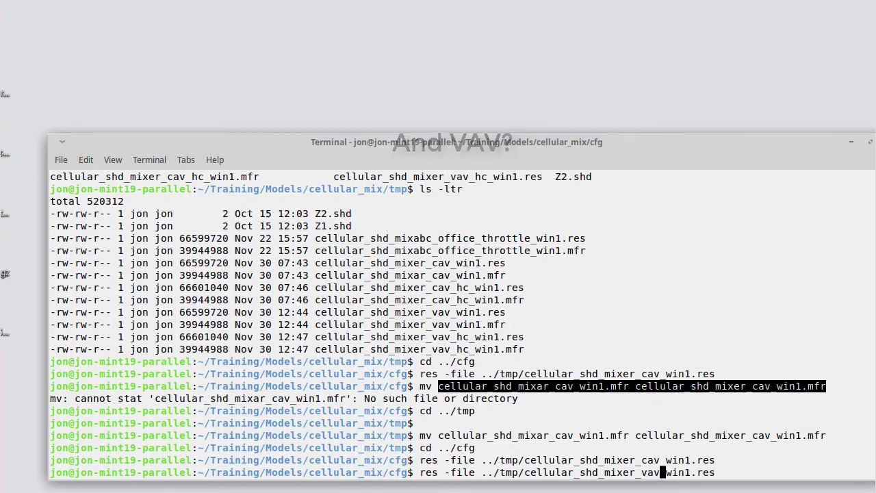
{"action": "key", "text": "Return"}
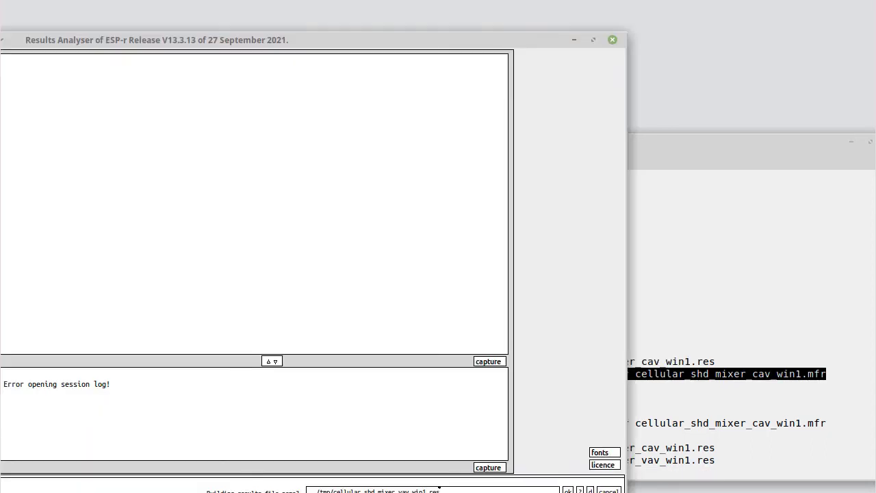
{"action": "left_click_drag", "start_coordinate": [379, 39], "coordinate": [612, 18]}
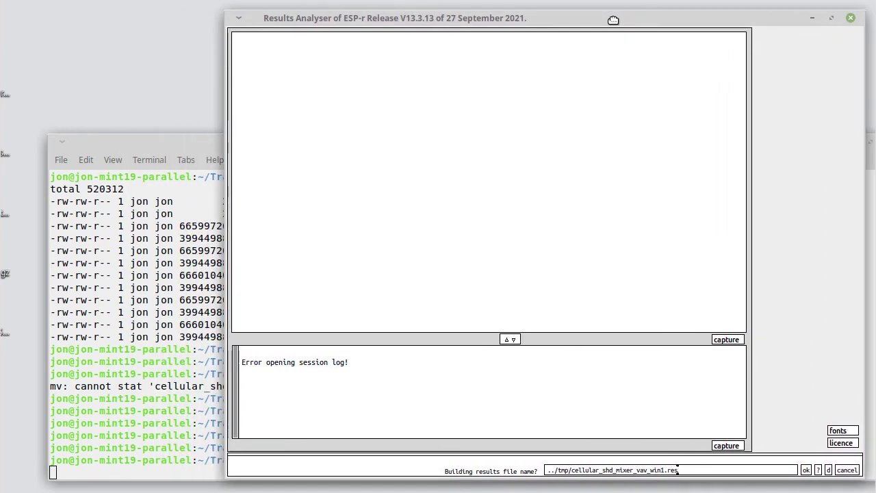
Load the VAV results file and select zones manager_a, manager_b, corridor and ceil_void
{"action": "left_click", "coordinate": [806, 470]}
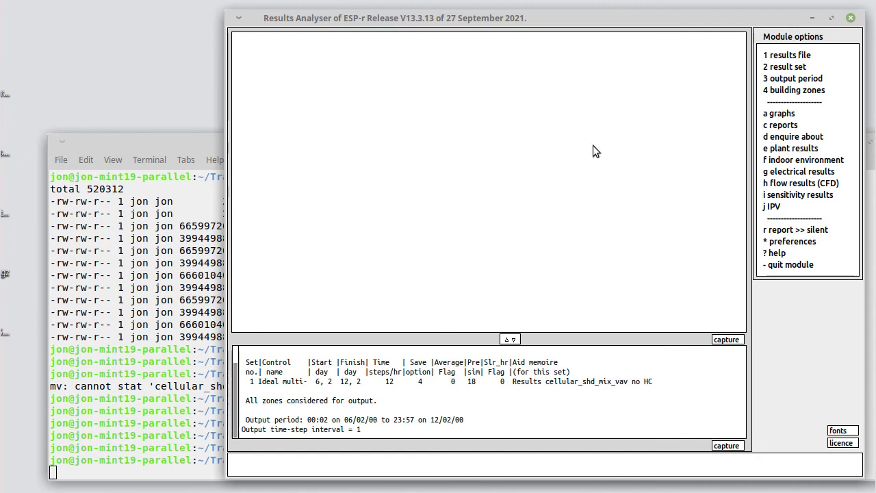
{"action": "left_click", "coordinate": [794, 90]}
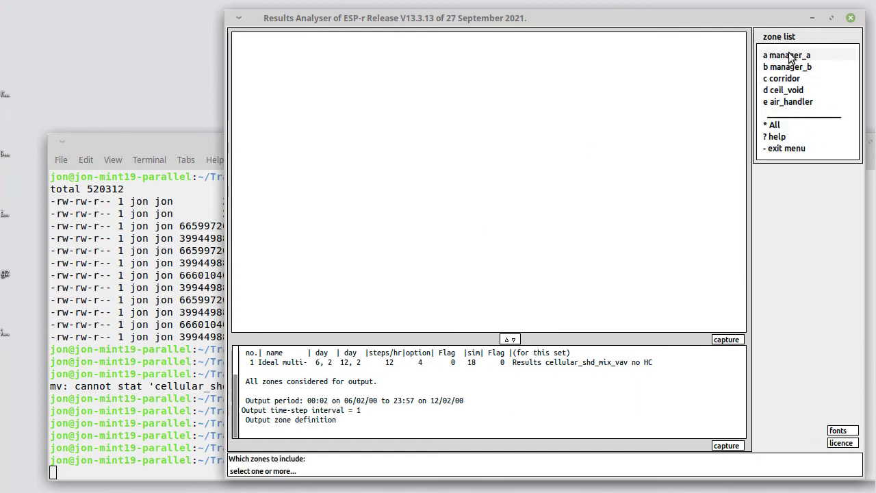
{"action": "left_click", "coordinate": [788, 56]}
{"action": "left_click", "coordinate": [788, 67]}
{"action": "left_click", "coordinate": [782, 79]}
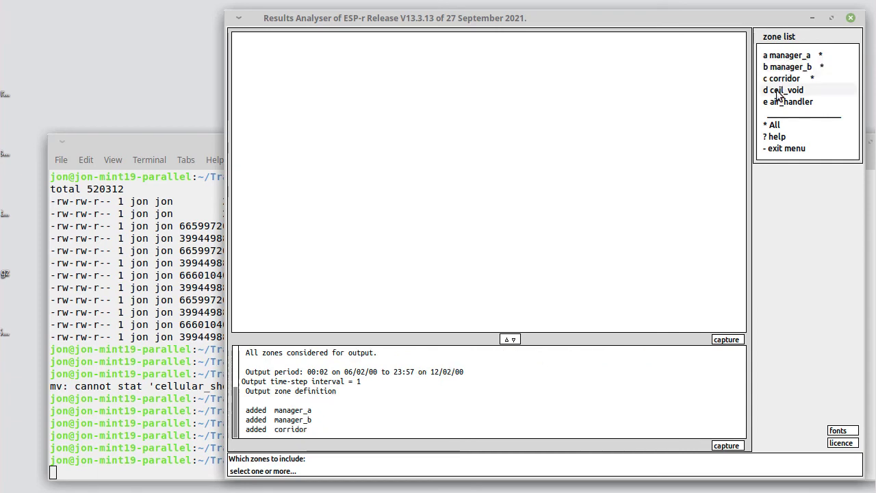
{"action": "left_click", "coordinate": [785, 91]}
{"action": "left_click", "coordinate": [782, 150]}
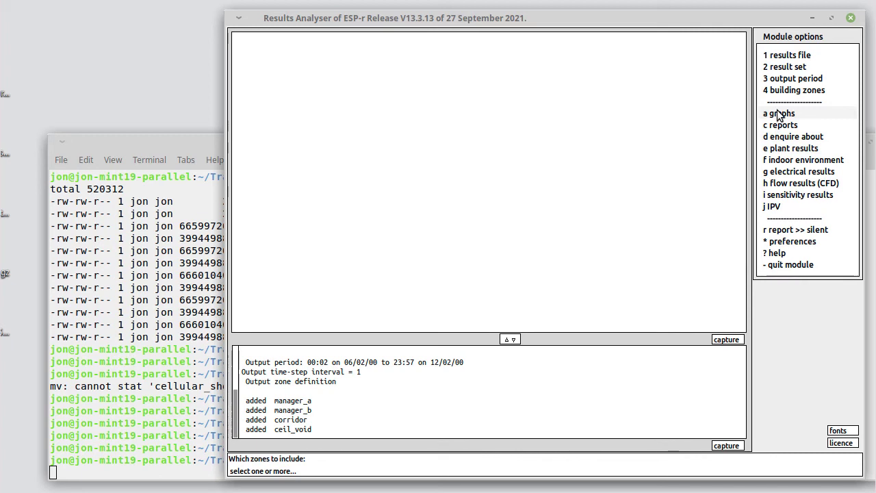
Draw a dry bulb temperature parameter plot for the four zones over hours 0–168
{"action": "left_click", "coordinate": [778, 113]}
{"action": "left_click", "coordinate": [779, 103]}
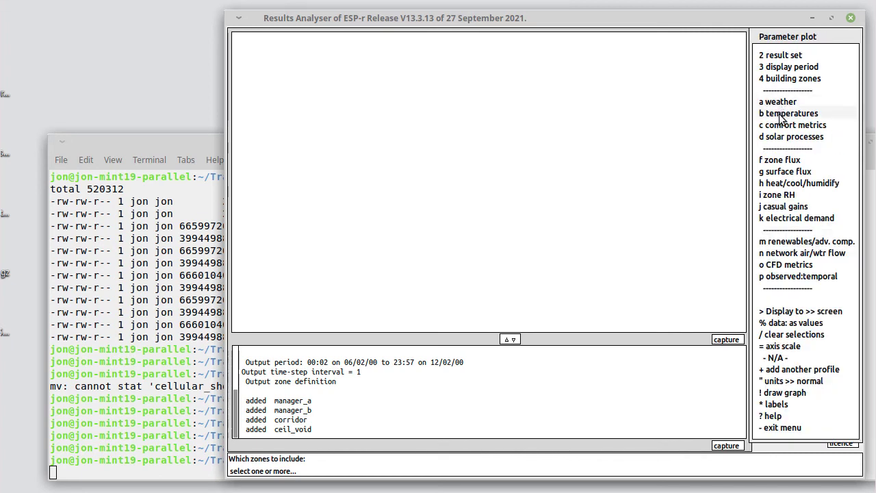
{"action": "left_click", "coordinate": [784, 113]}
{"action": "left_click", "coordinate": [763, 55]}
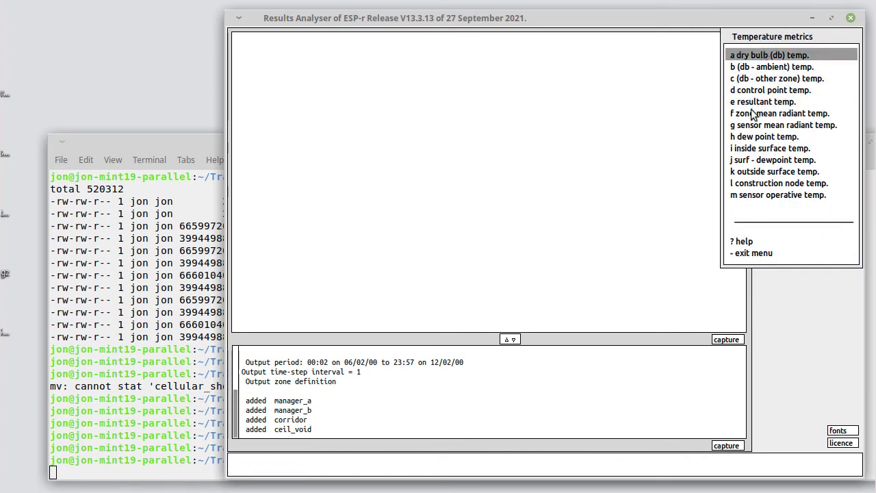
{"action": "left_click", "coordinate": [749, 252]}
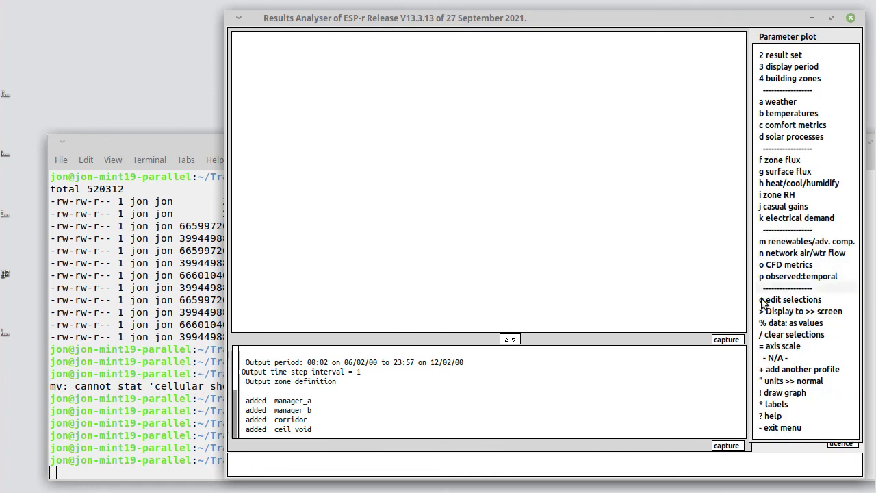
{"action": "left_click", "coordinate": [775, 392]}
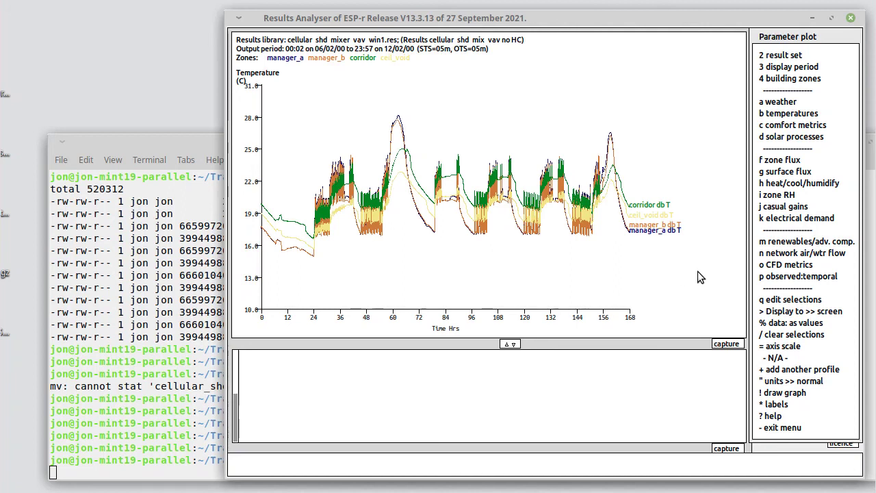
Set the display period end day to 9 February and redraw the VAV temperature graph
{"action": "left_click", "coordinate": [788, 67]}
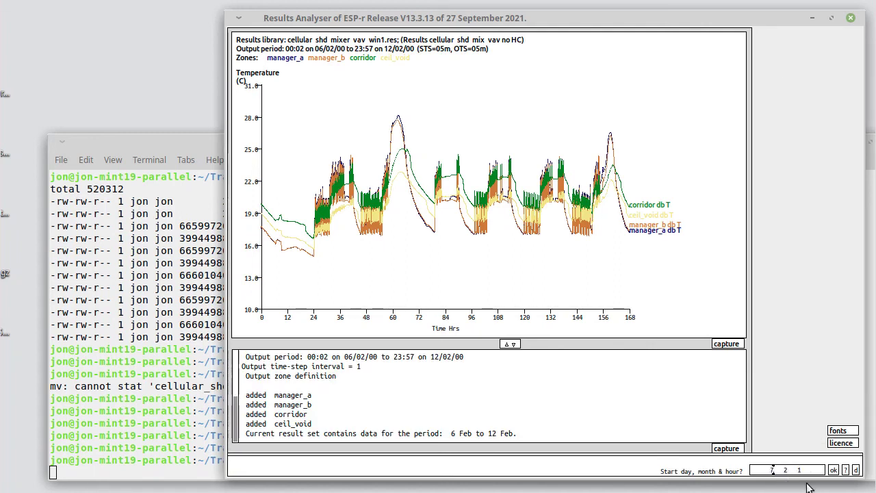
{"action": "left_click", "coordinate": [833, 468]}
{"action": "key", "text": "BackSpace"}
{"action": "type", "text": "9"}
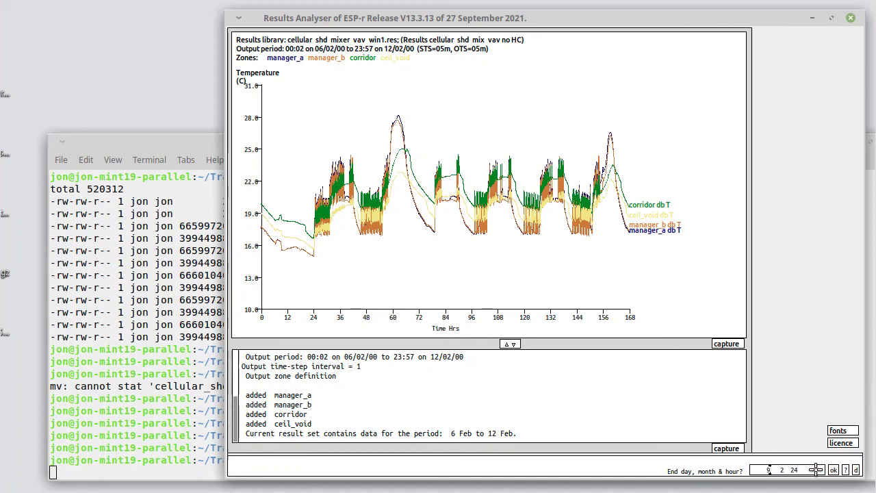
{"action": "left_click", "coordinate": [833, 470]}
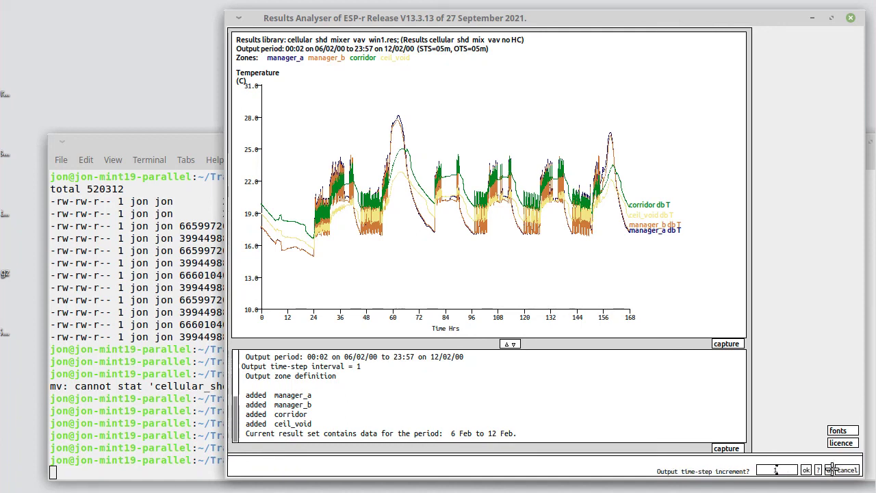
{"action": "left_click", "coordinate": [807, 469]}
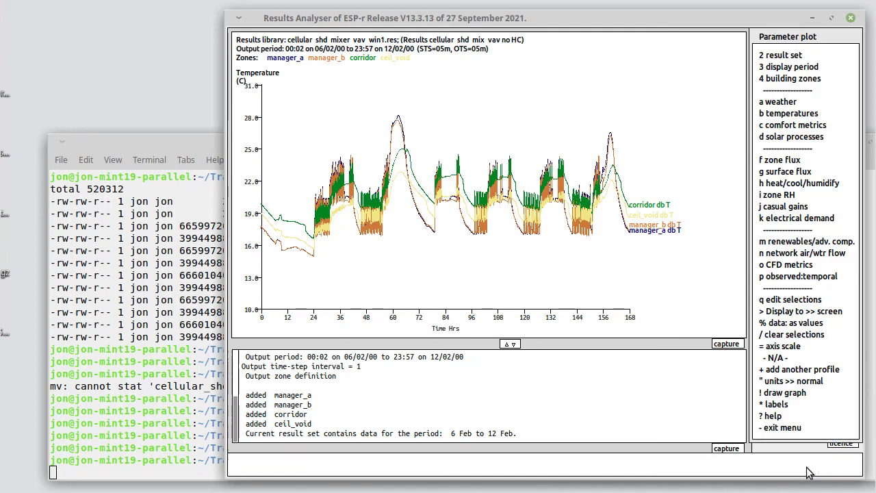
{"action": "left_click", "coordinate": [784, 394]}
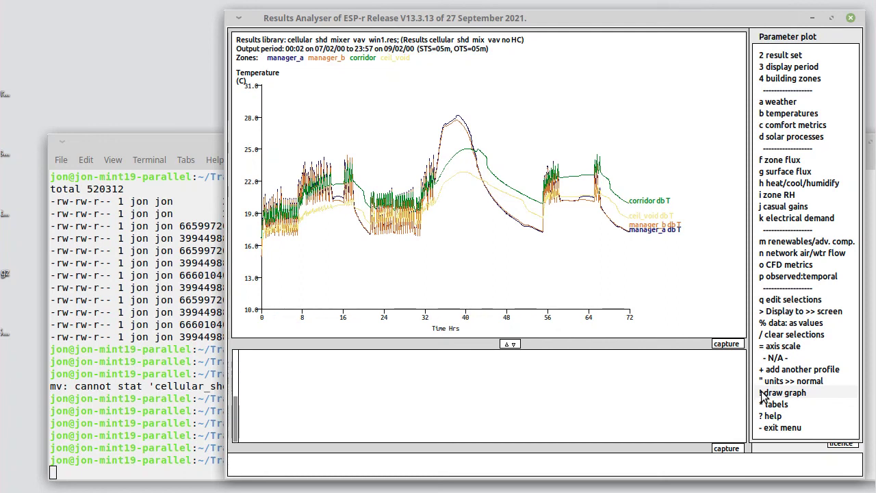
Clear the selections and graph only the air_handler zone's dry-bulb temperature for 7–9 February
{"action": "left_click", "coordinate": [806, 334]}
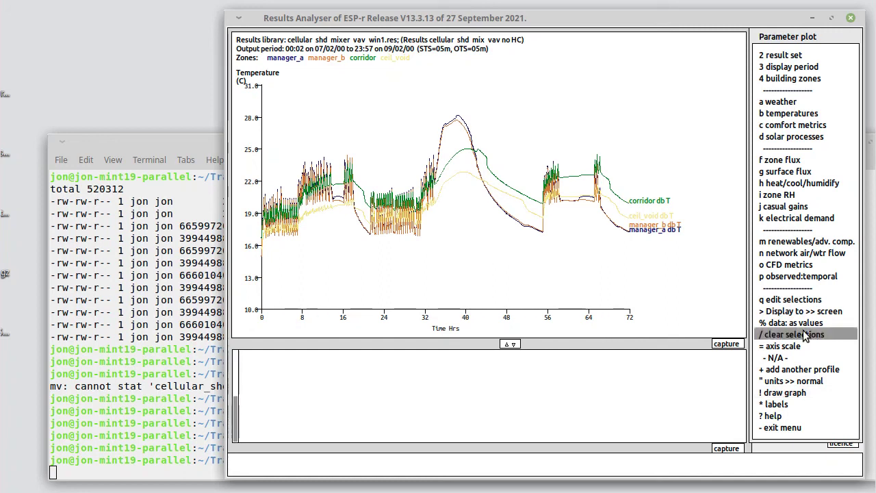
{"action": "left_click", "coordinate": [791, 78]}
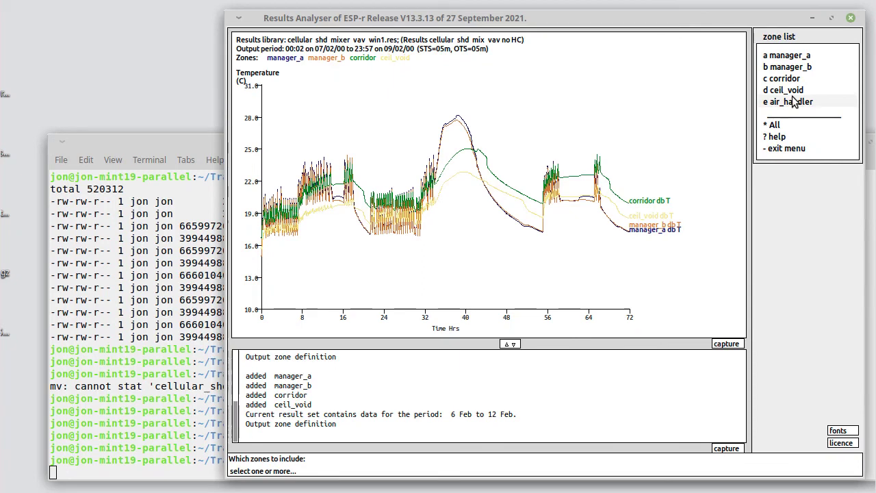
{"action": "left_click", "coordinate": [795, 101]}
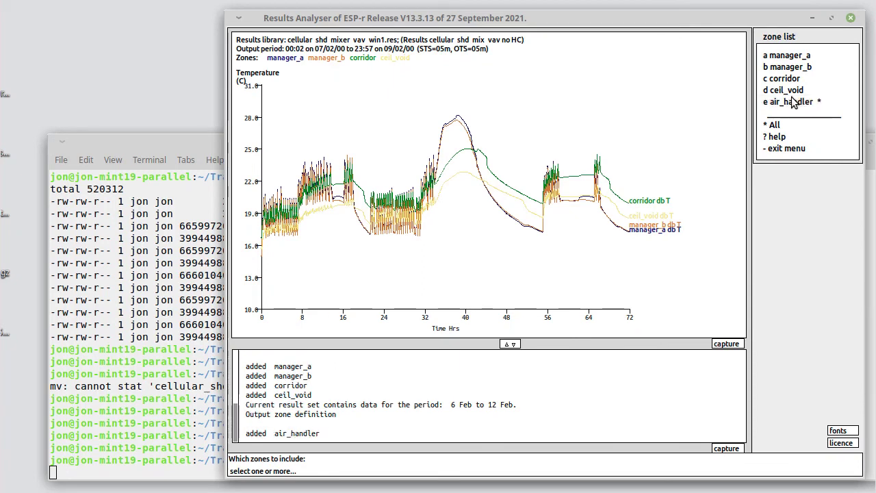
{"action": "left_click", "coordinate": [786, 151]}
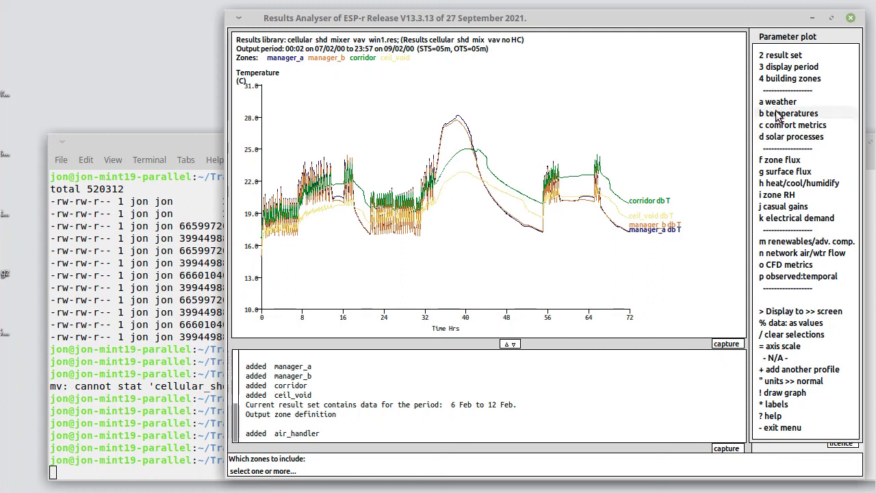
{"action": "left_click", "coordinate": [778, 114]}
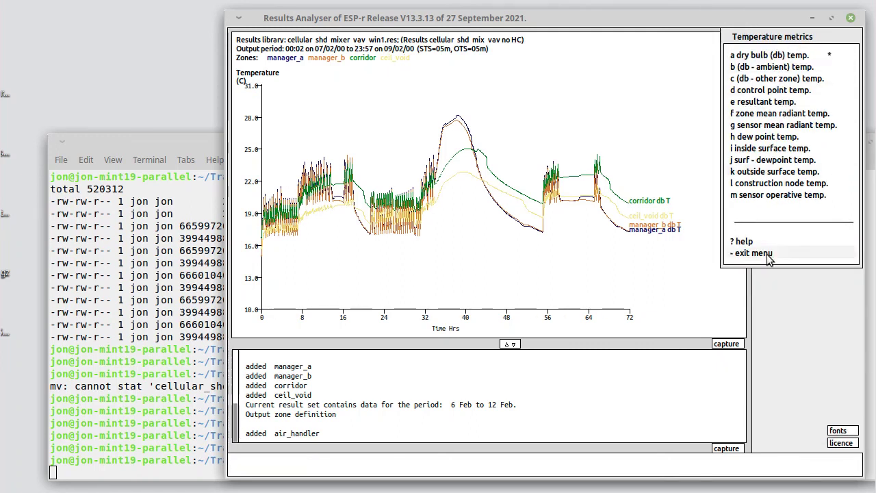
{"action": "left_click", "coordinate": [767, 253]}
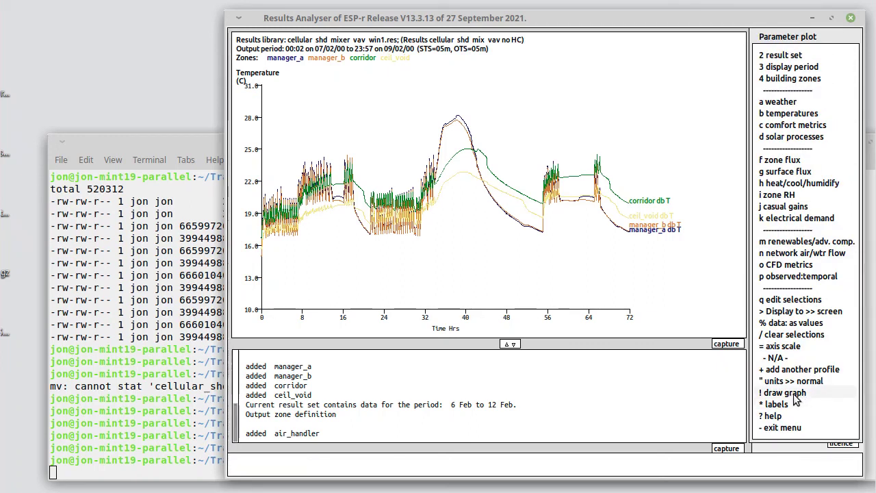
{"action": "left_click", "coordinate": [796, 397]}
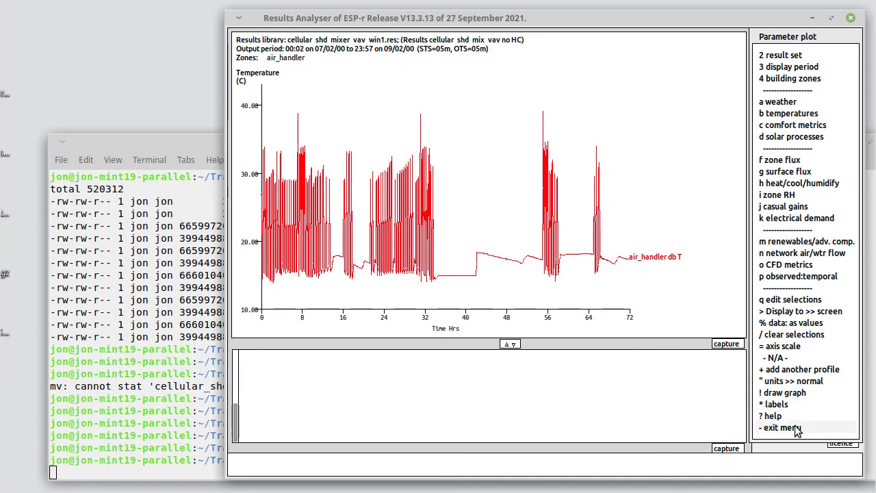
Switch to network flows with the suggested flow library, plotting volume flow rate in m^3/h
{"action": "left_click", "coordinate": [795, 427]}
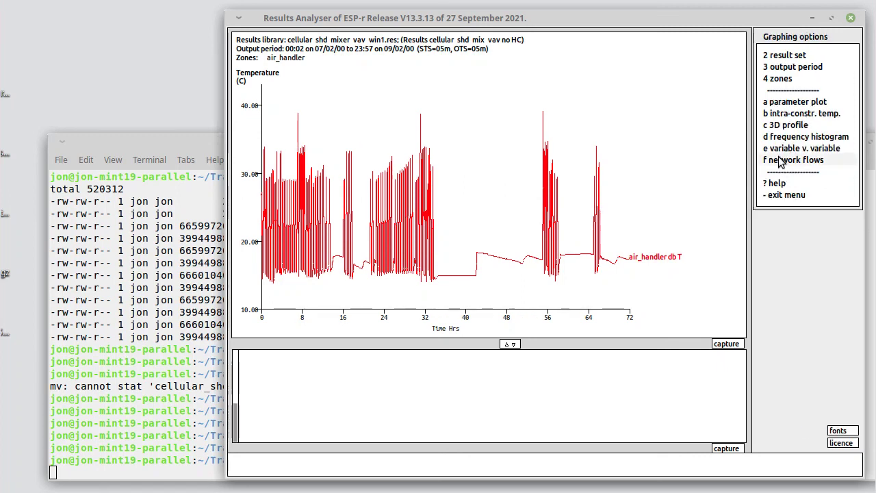
{"action": "left_click", "coordinate": [778, 160]}
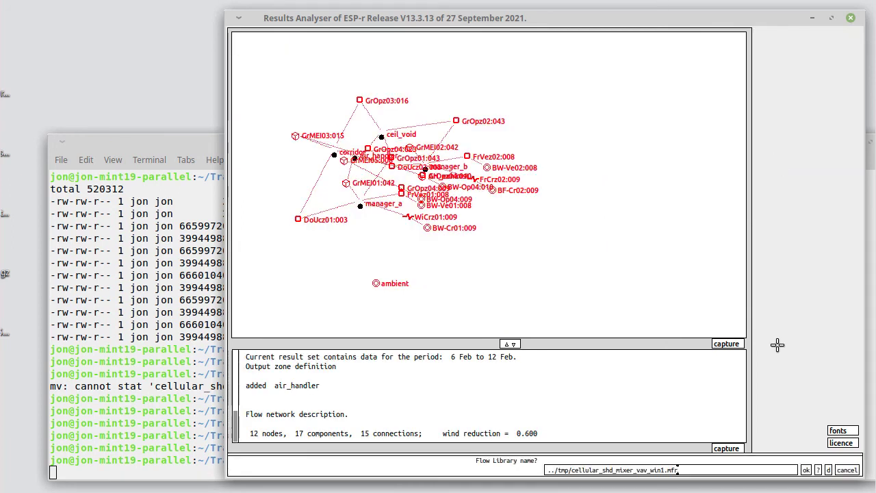
{"action": "left_click", "coordinate": [806, 470]}
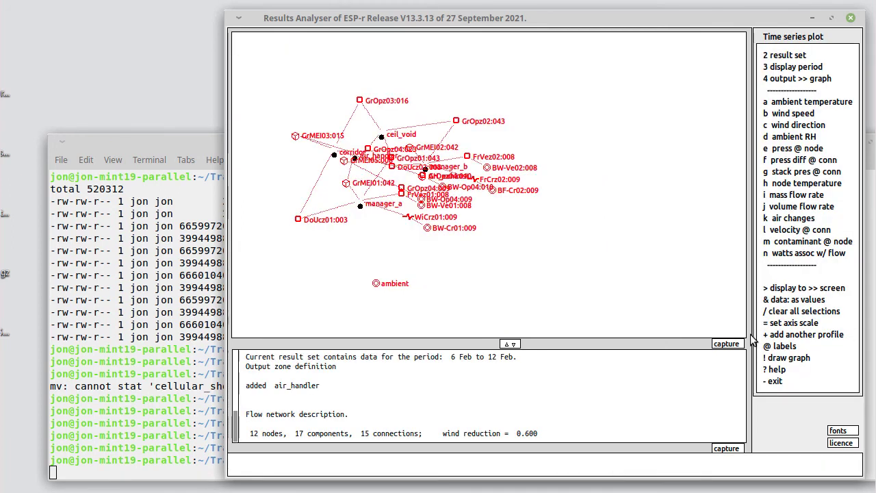
{"action": "left_click", "coordinate": [789, 209]}
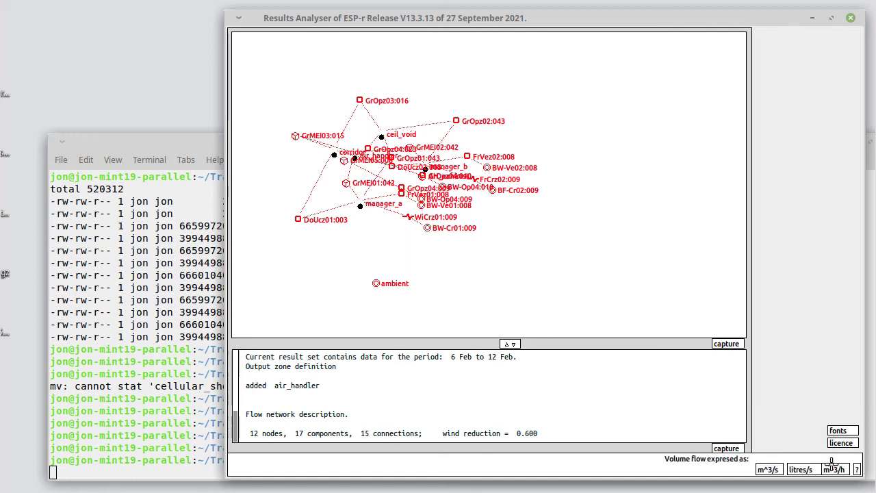
{"action": "left_click", "coordinate": [834, 469]}
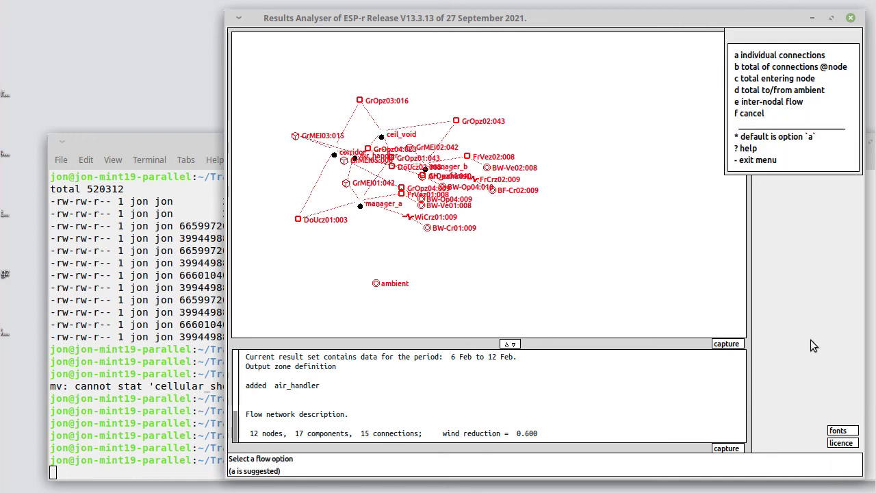
Plot the individual air_handler connections to manager_a, manager_b and corridor
{"action": "left_click", "coordinate": [783, 55]}
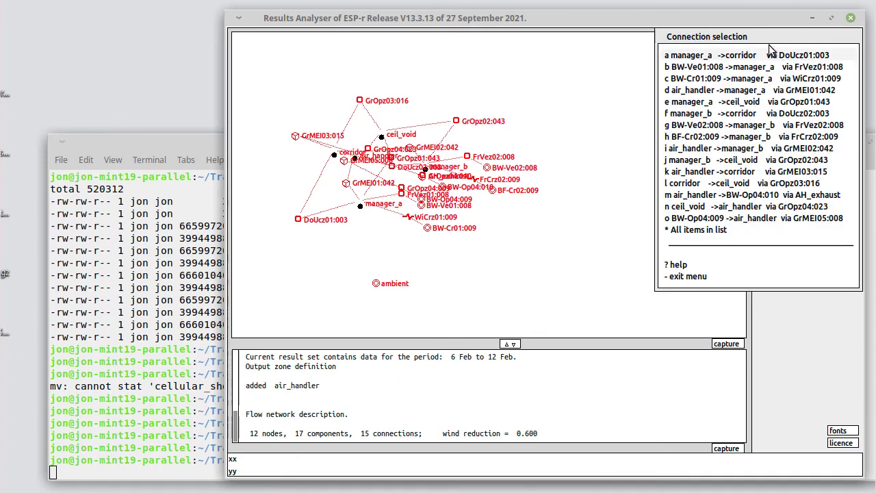
{"action": "left_click", "coordinate": [730, 91]}
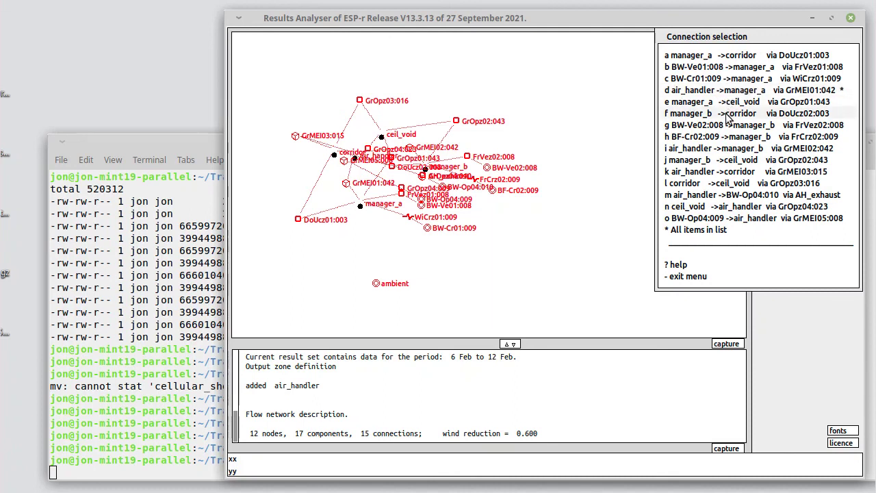
{"action": "left_click", "coordinate": [727, 150]}
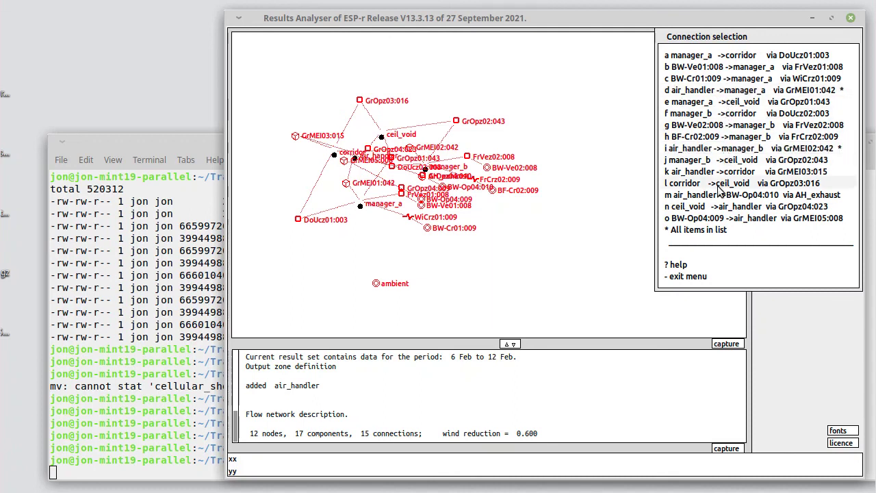
{"action": "left_click", "coordinate": [719, 172]}
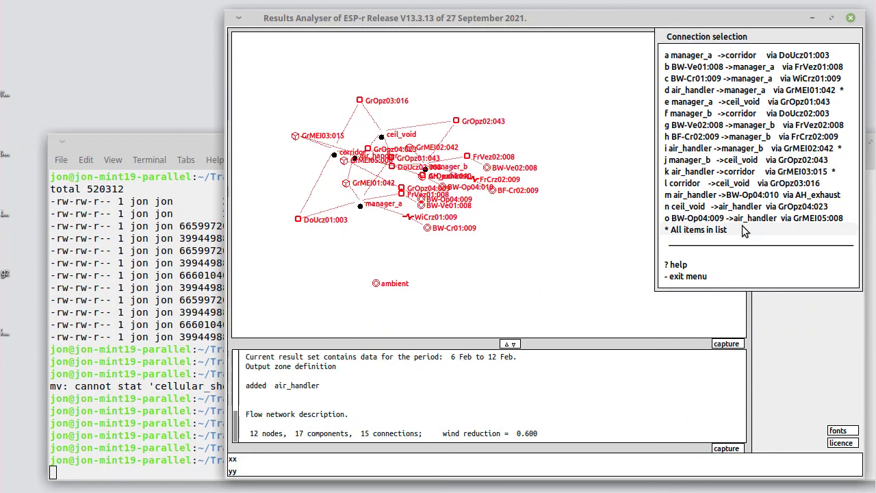
{"action": "left_click", "coordinate": [721, 278]}
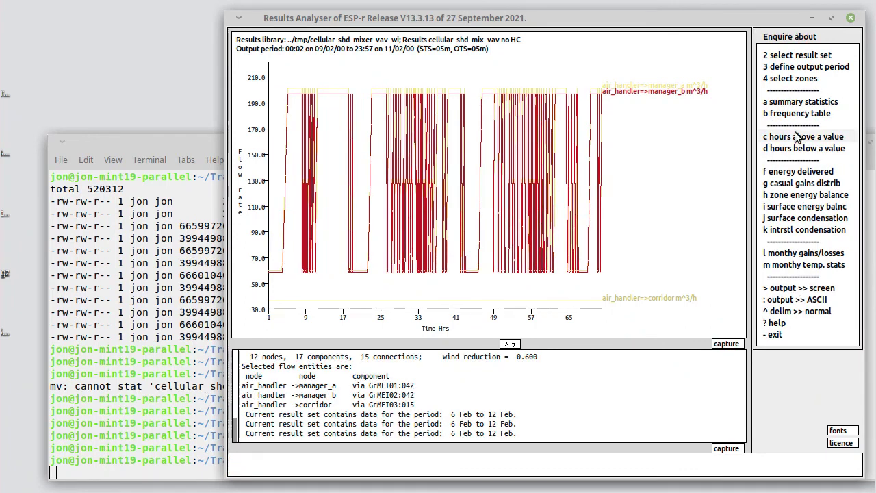
Print the energy delivered summary: 27.29 kWh sensible heating, -1.20 kWh sensible cooling
{"action": "left_click", "coordinate": [790, 170]}
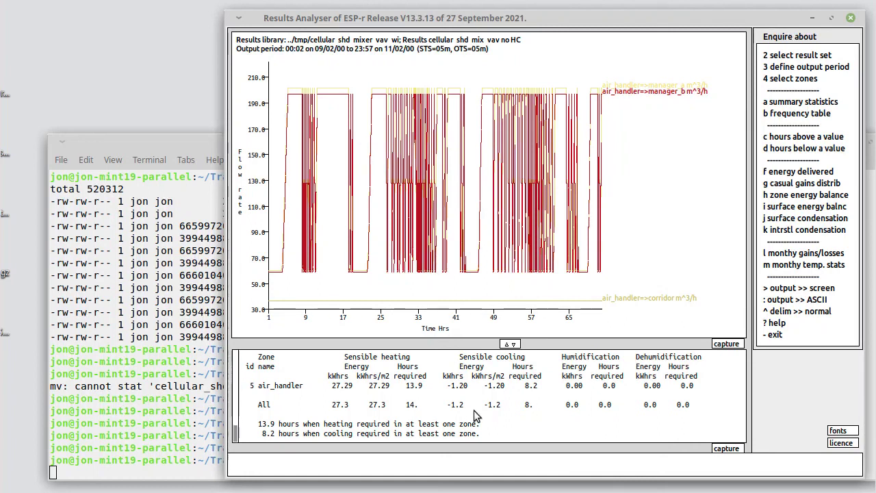
Exit the Enquire about menu back to the module options
{"action": "left_click", "coordinate": [787, 334]}
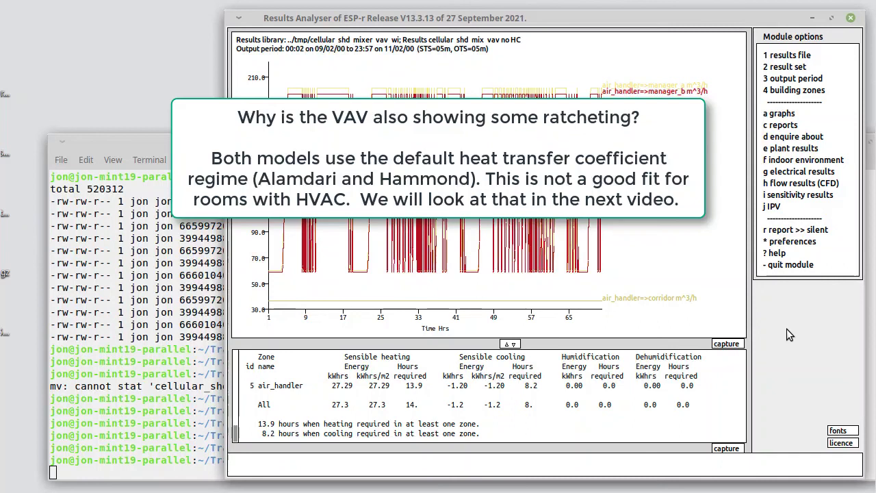